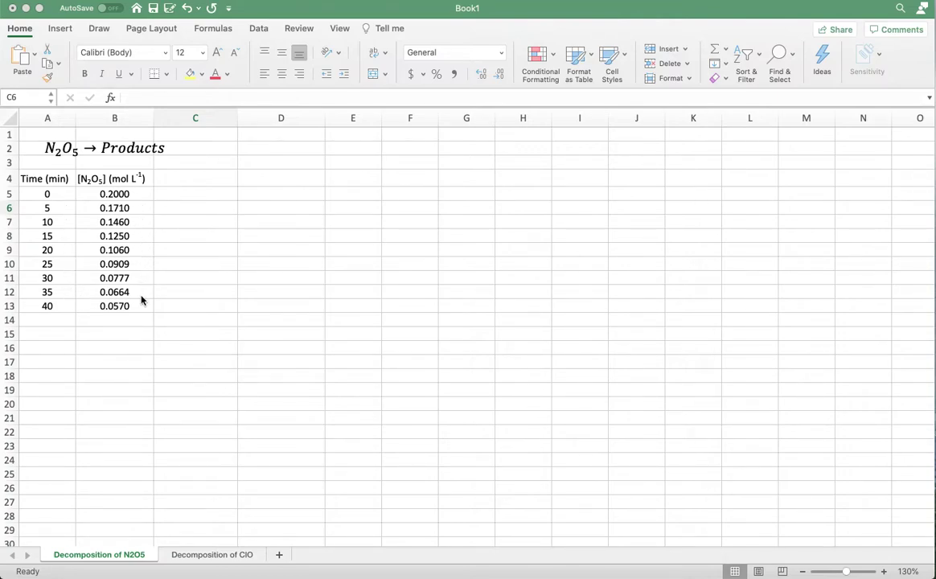
Insert a scatter chart with smooth lines and markers from A5:B13 and place it just below the data table
left_click(66, 322)
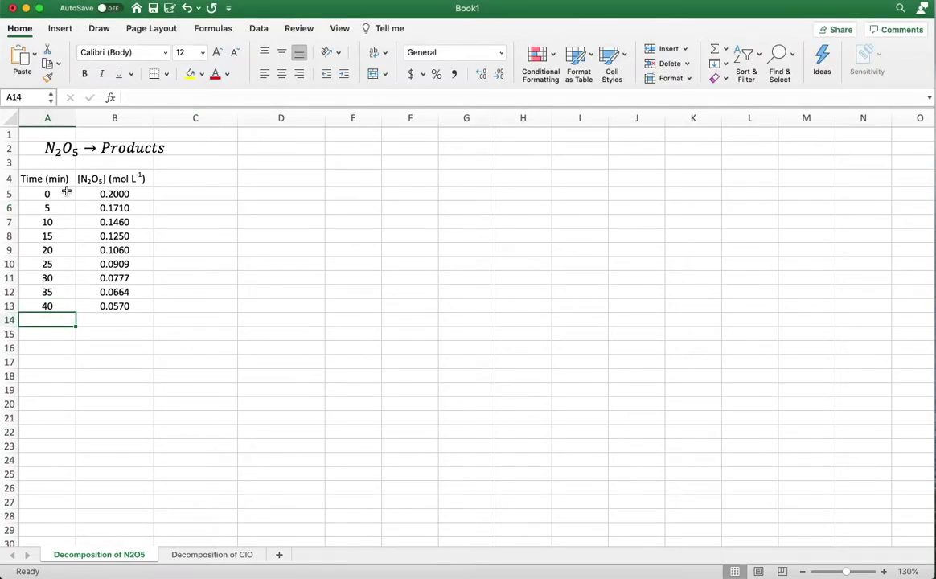
scroll(67, 193, "down", 1)
scroll(68, 197, "up", 1)
left_click_drag(49, 194, 109, 308)
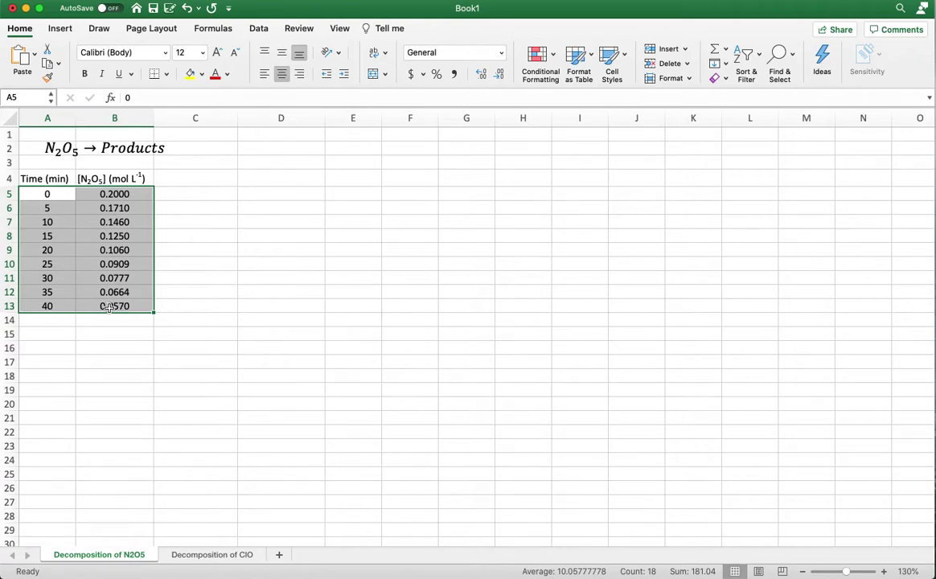
left_click(61, 31)
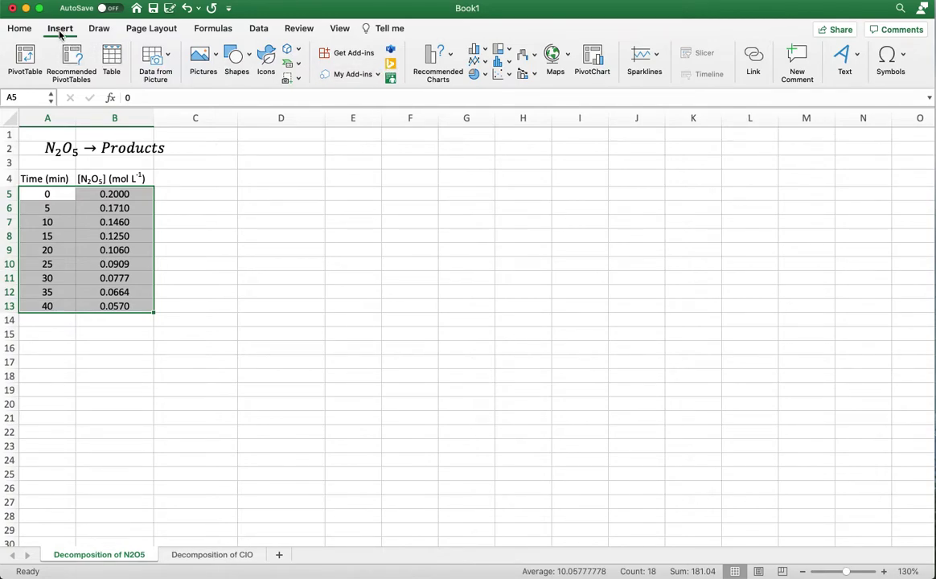
left_click(508, 78)
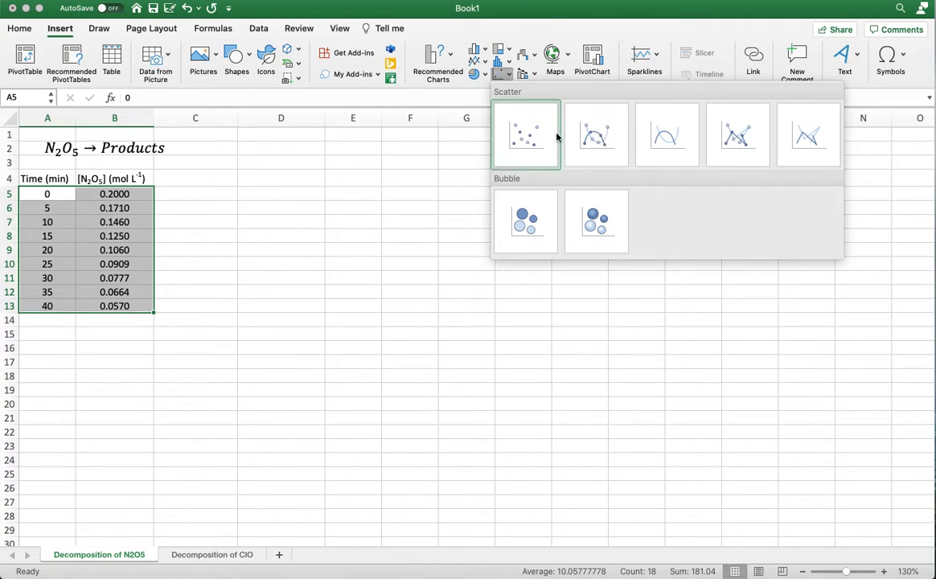
left_click(600, 137)
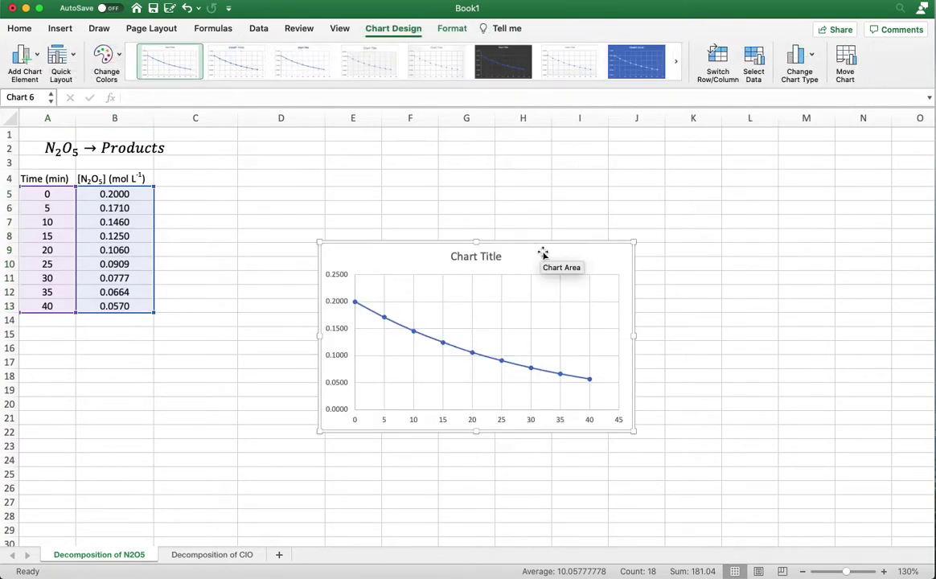
left_click_drag(547, 255, 267, 341)
Title the chart "[N2O5] vs time" and move it down to start at row 15
double_click(205, 331)
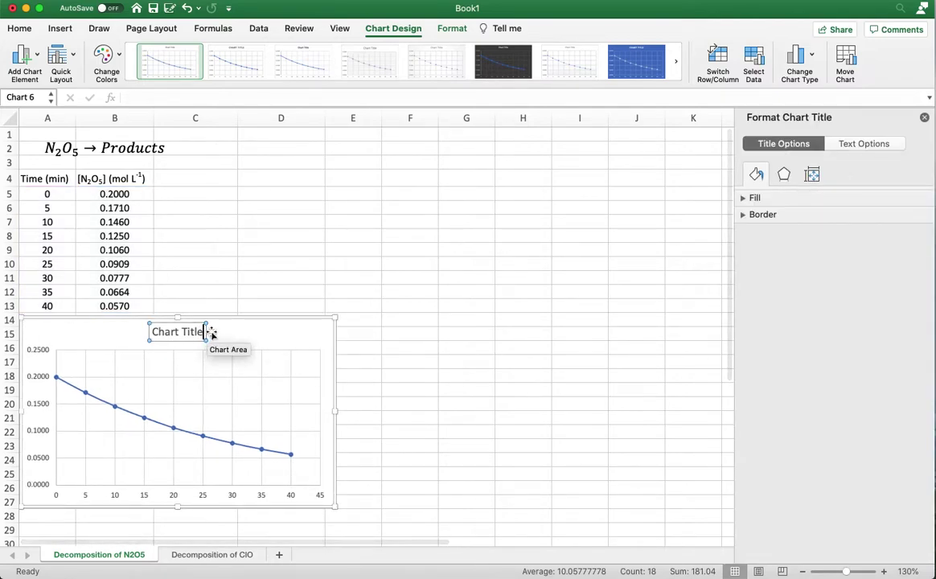
key("BackSpace")
key("BackSpace")
key("BackSpace")
key("BackSpace")
key("BackSpace")
key("BackSpace")
key("BackSpace")
key("BackSpace")
key("BackSpace")
key("BackSpace")
key("BackSpace")
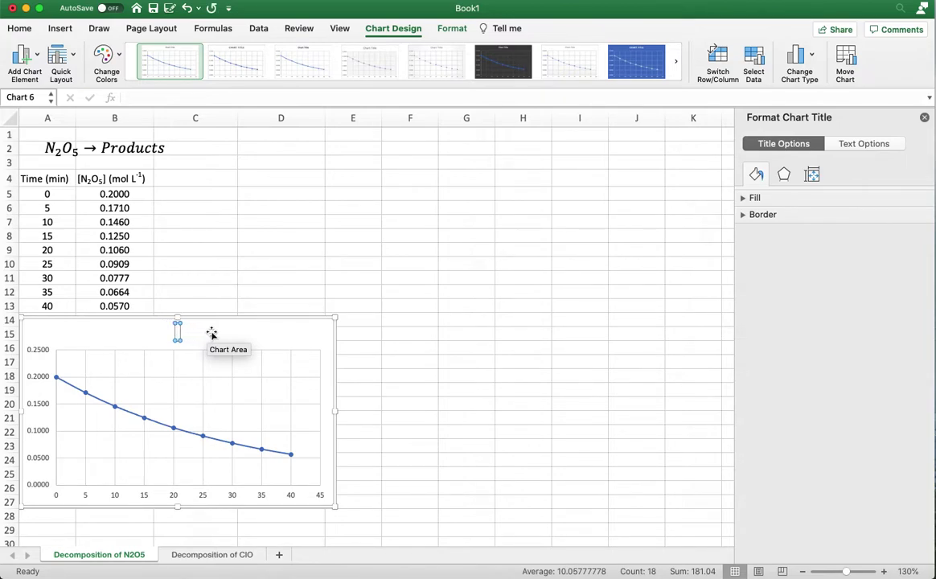
type("[N2O5")
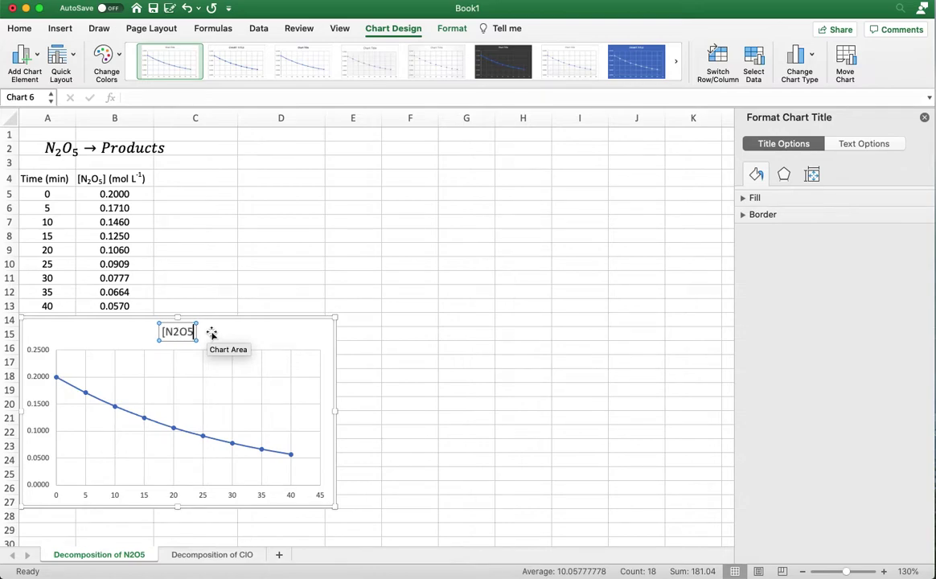
type("]")
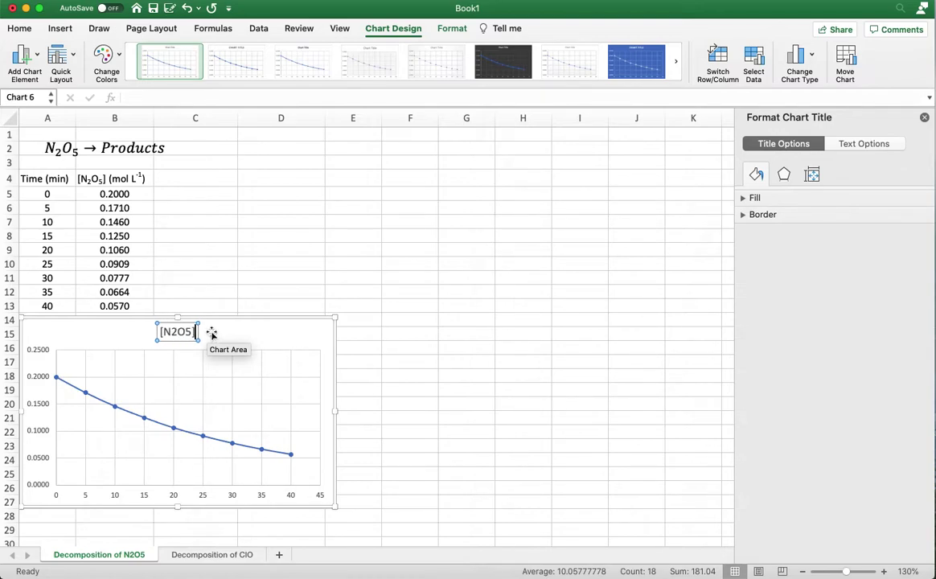
type(" vs time")
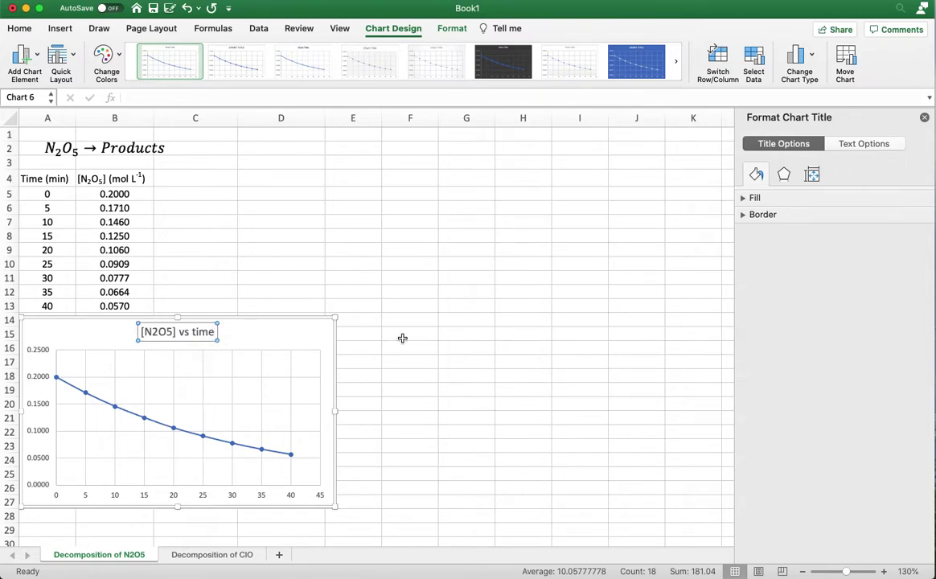
left_click(923, 118)
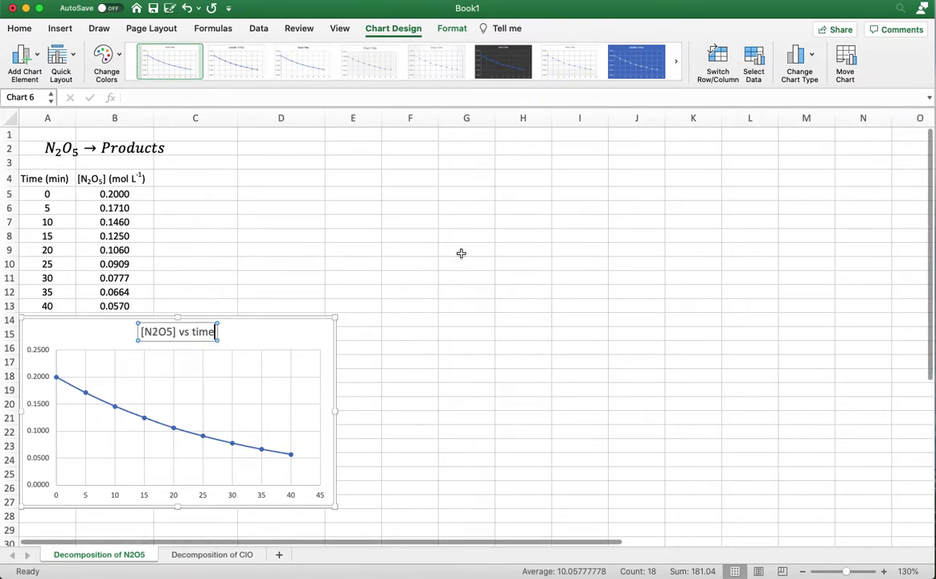
left_click(294, 331)
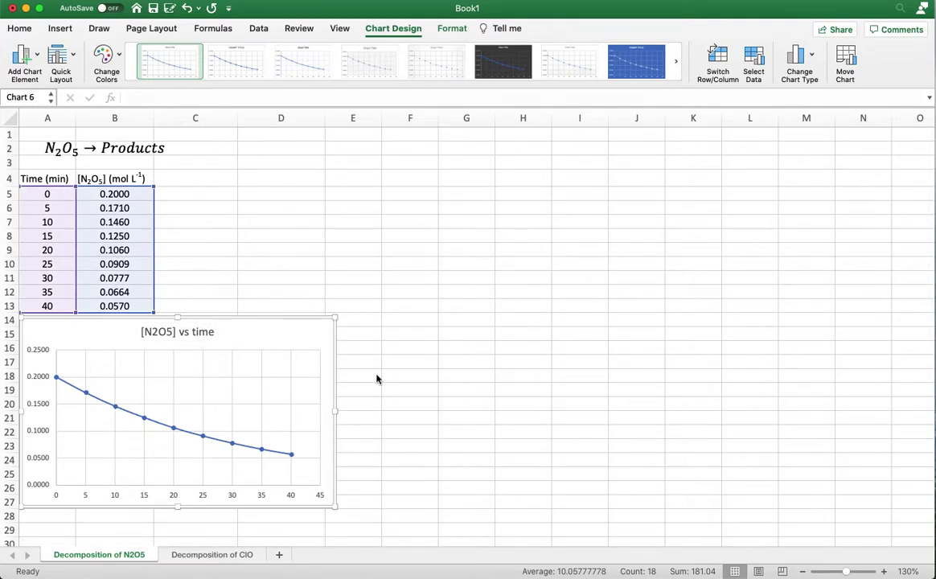
left_click_drag(291, 335, 291, 353)
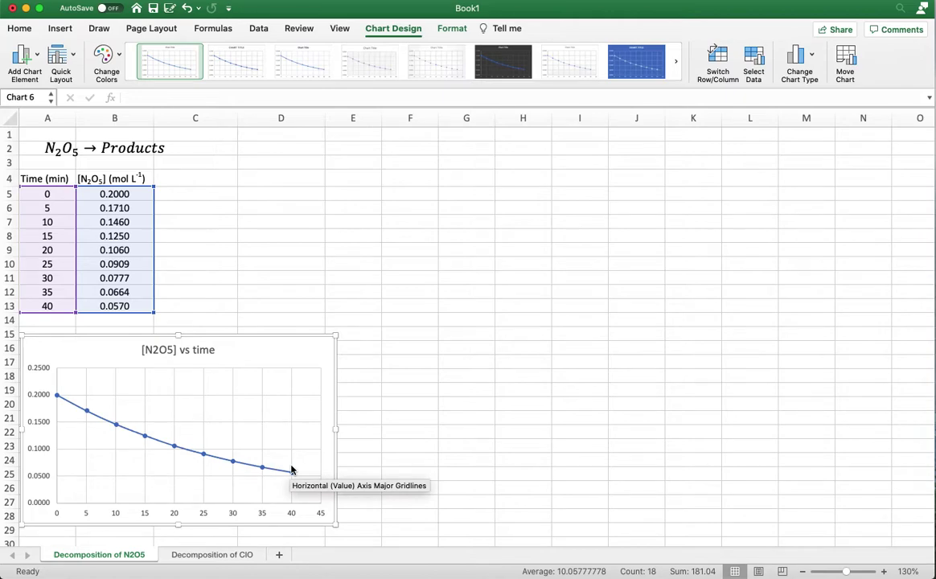
Draw a straight red line about 3.1" wide and 1.5" high over the chart, from the first data point along the initial slope
left_click(60, 29)
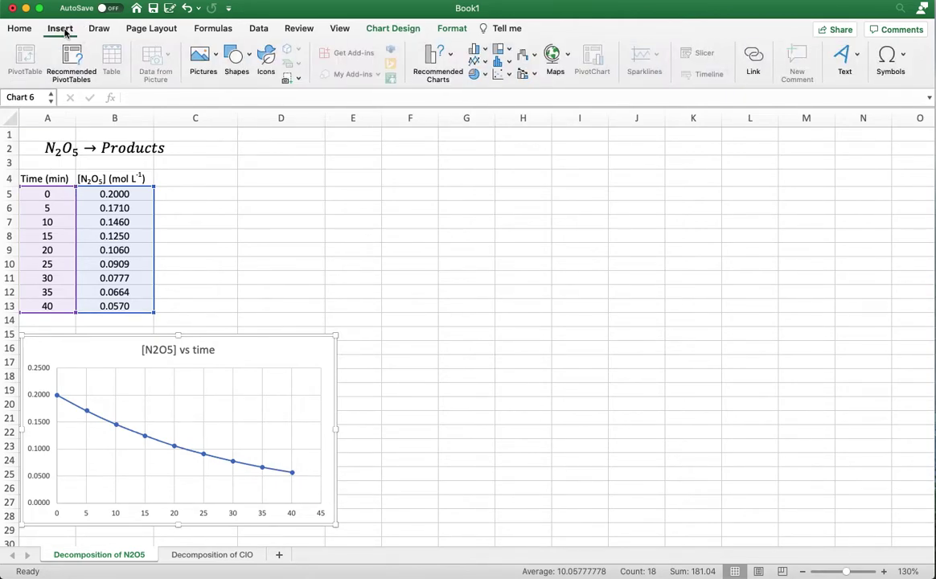
left_click(249, 65)
left_click(253, 95)
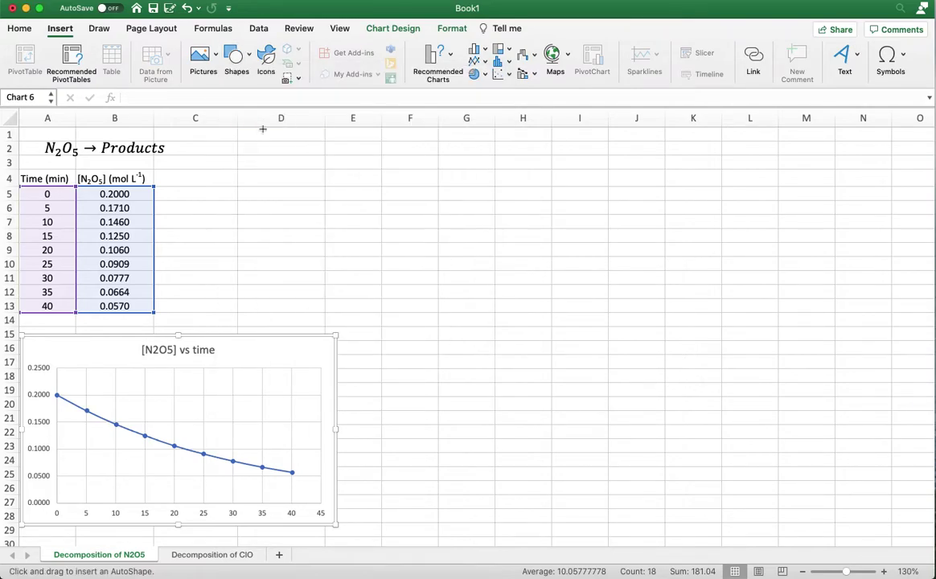
left_click_drag(58, 407, 126, 440)
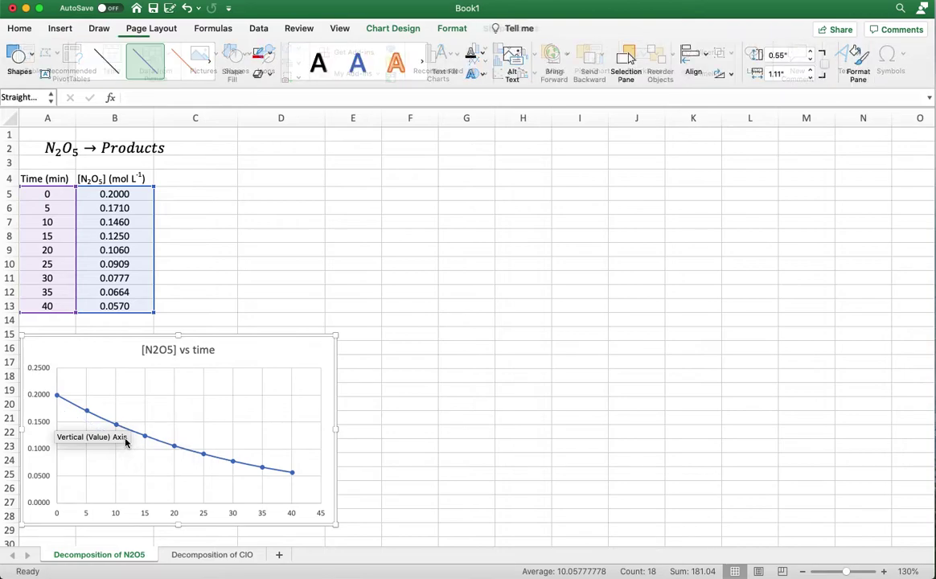
left_click(262, 53)
left_click_drag(100, 428, 248, 487)
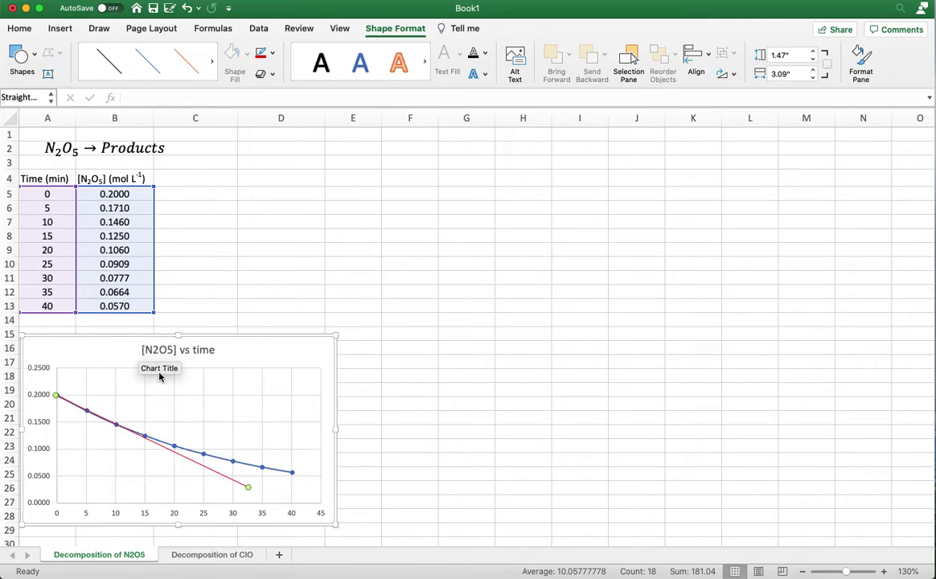
Move the chart down to start at row 17 and enter "not zero order" in B15
left_click_drag(247, 354, 246, 370)
left_click(117, 335)
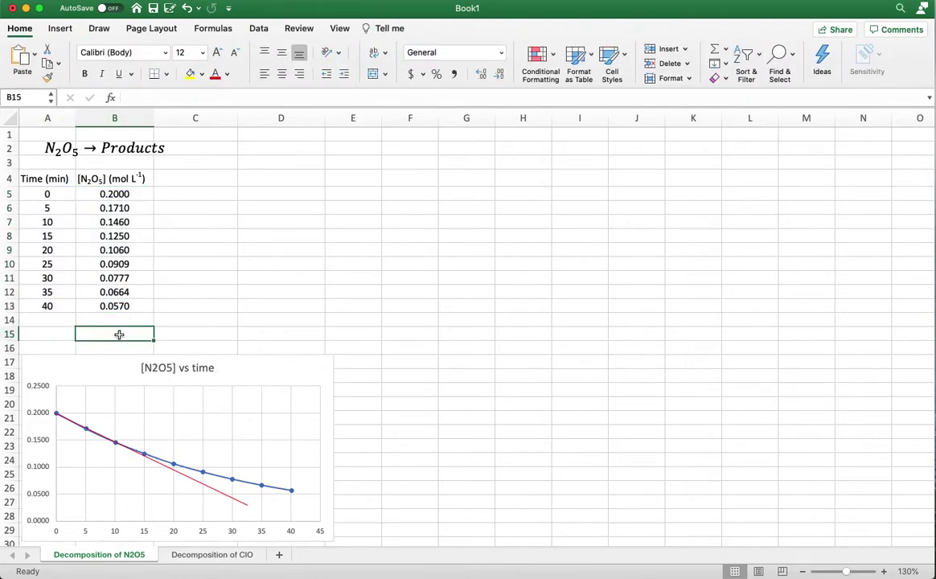
type("not ")
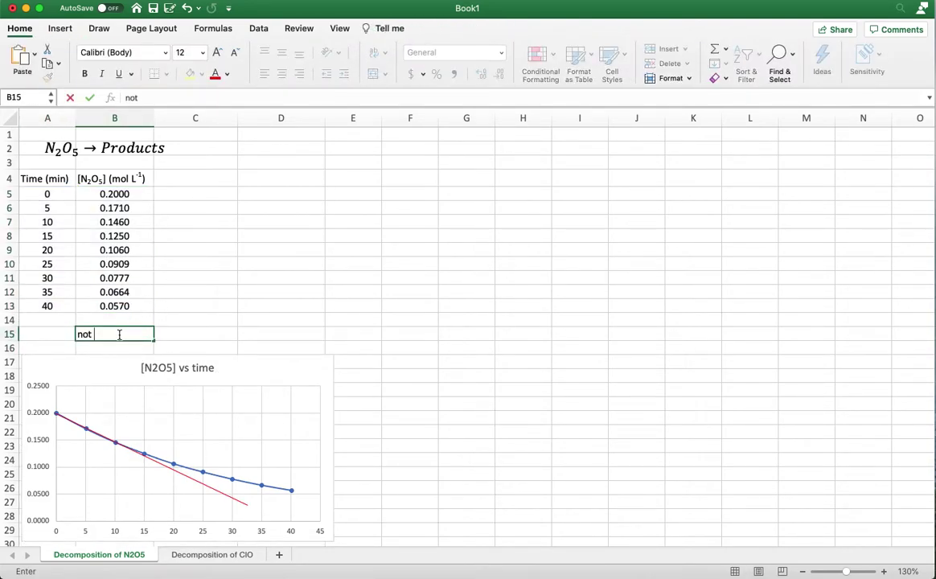
type("zero order")
left_click(214, 340)
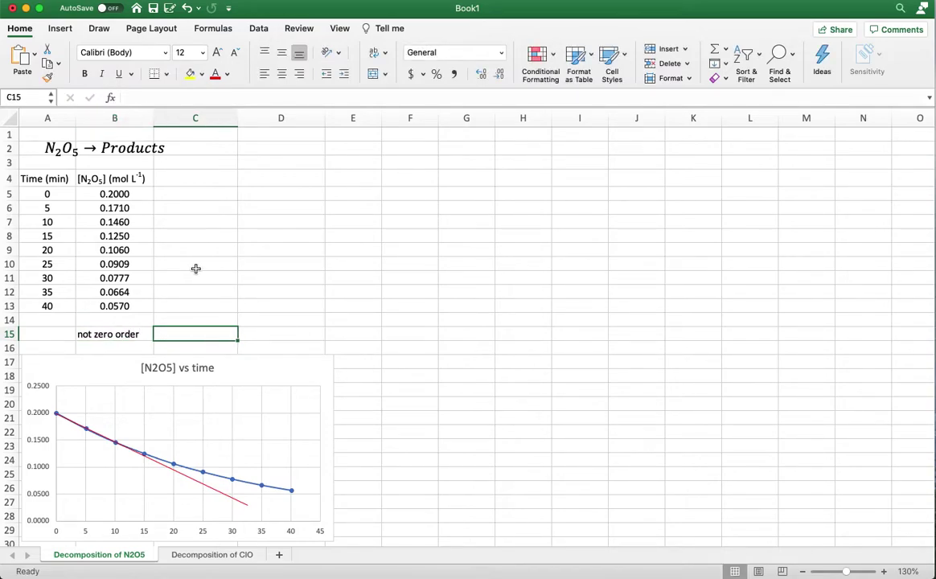
Enter the column header "ln[N2O5]" in C4
left_click(167, 178)
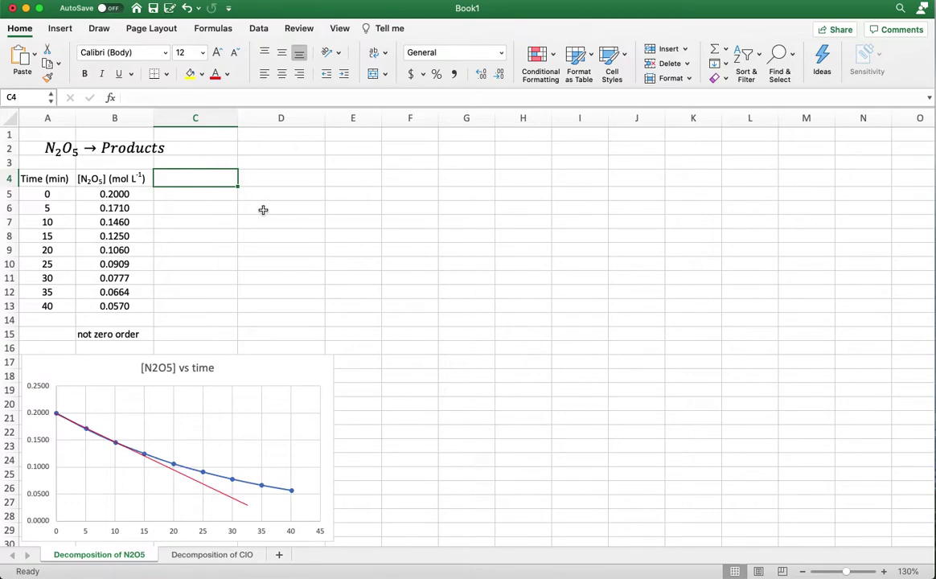
type("ln")
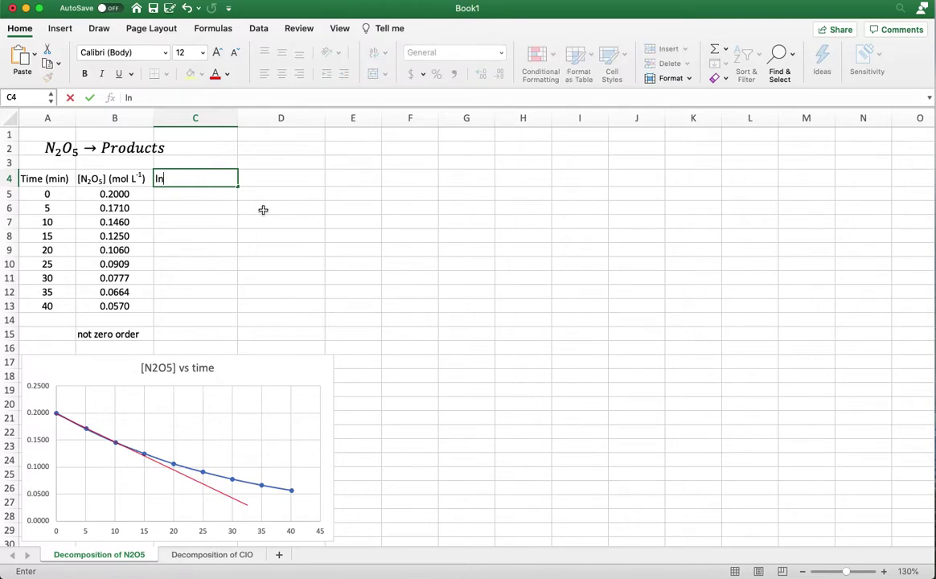
type("[N2O5]")
key("Return")
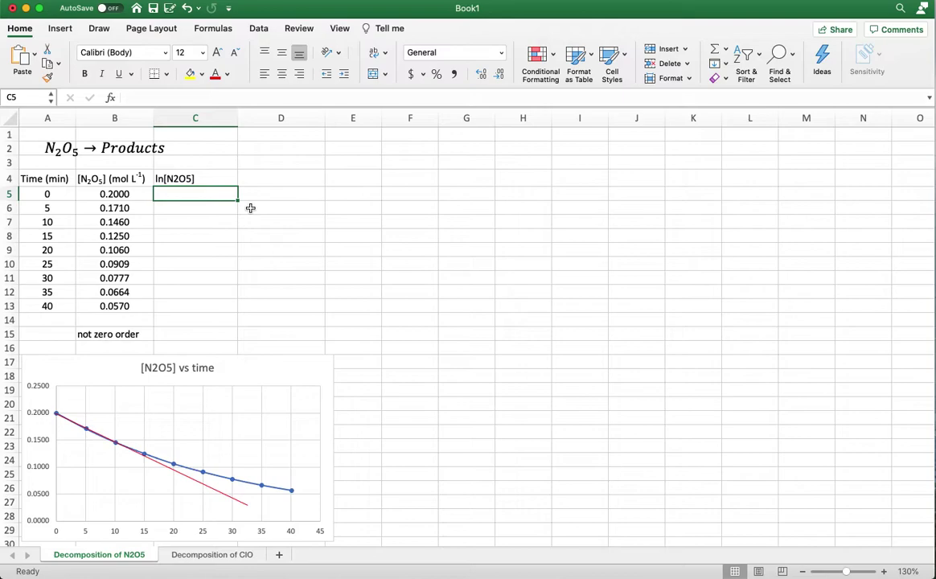
Enter =LN(B5) in C5 and fill the formula down through C13
left_click(116, 194)
left_click(181, 193)
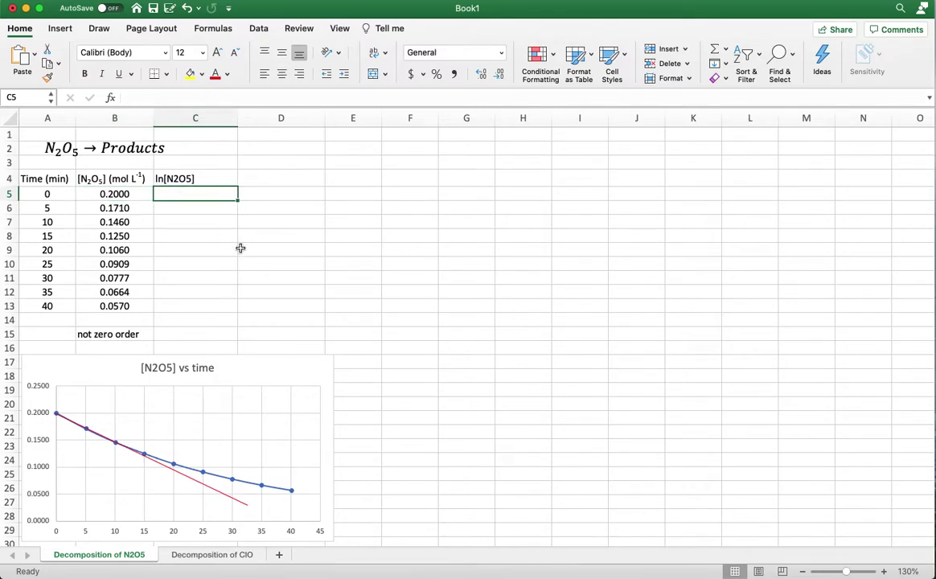
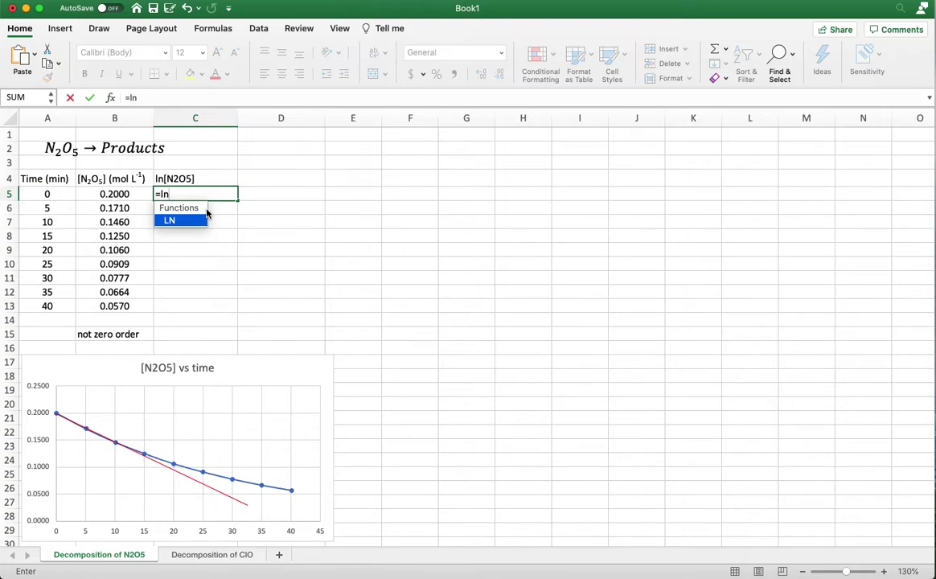
type("(")
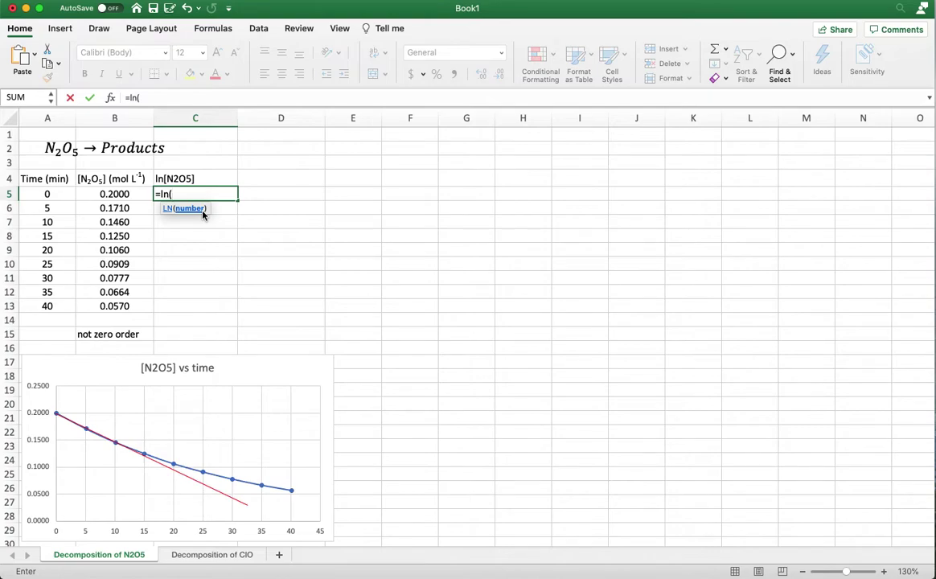
left_click(124, 194)
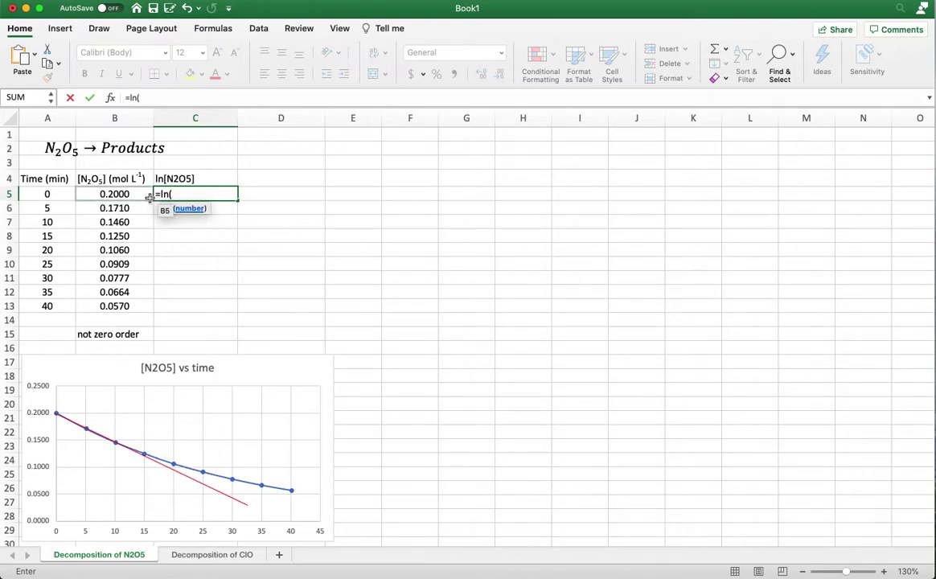
left_click(89, 194)
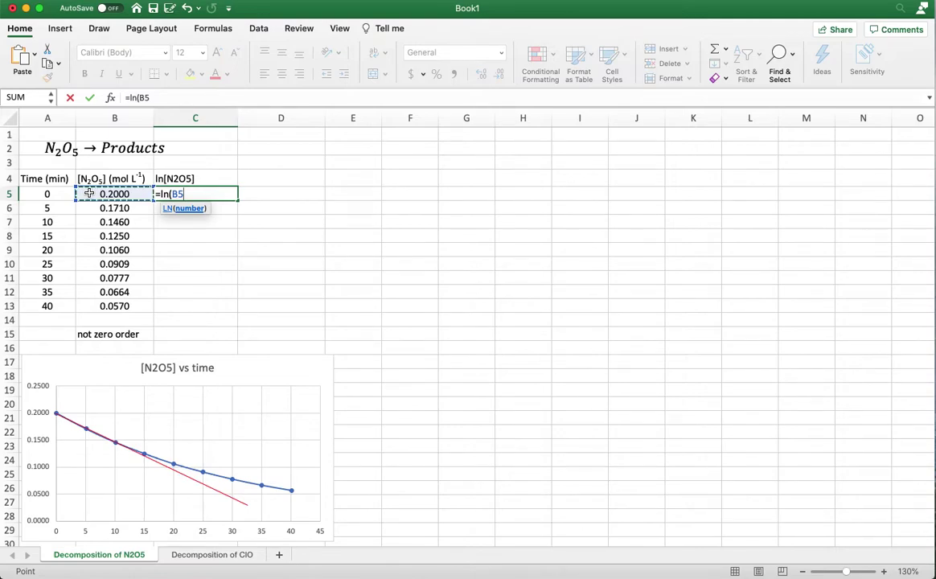
type(")")
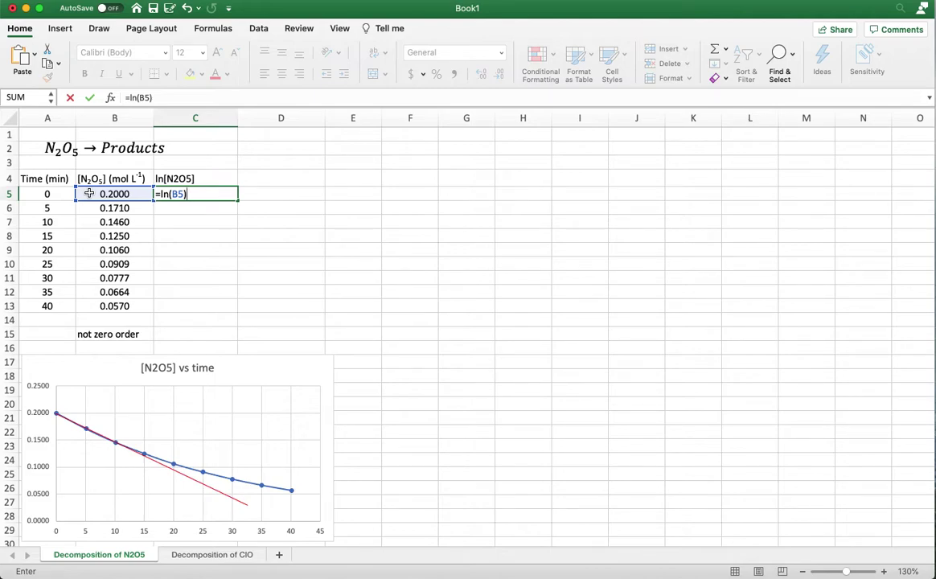
key("Return")
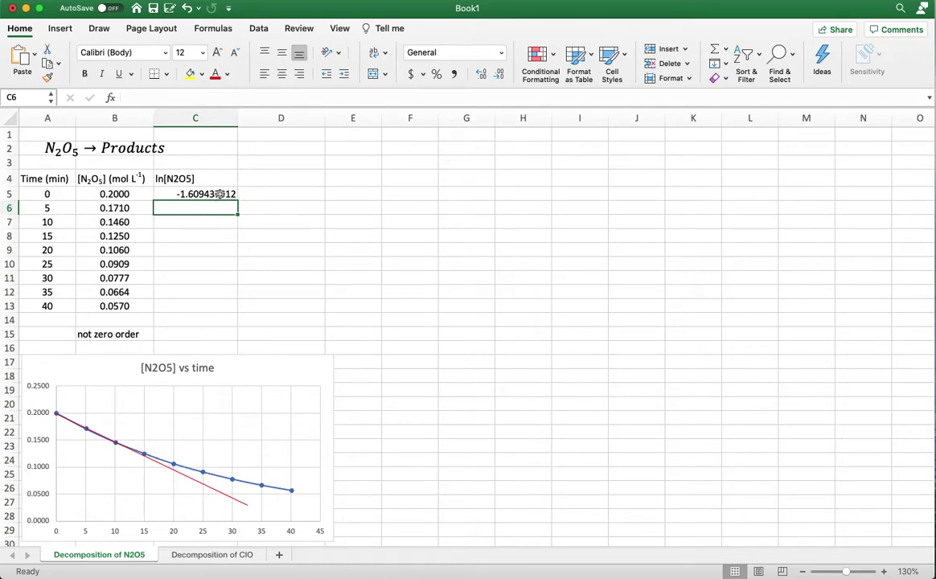
left_click(206, 194)
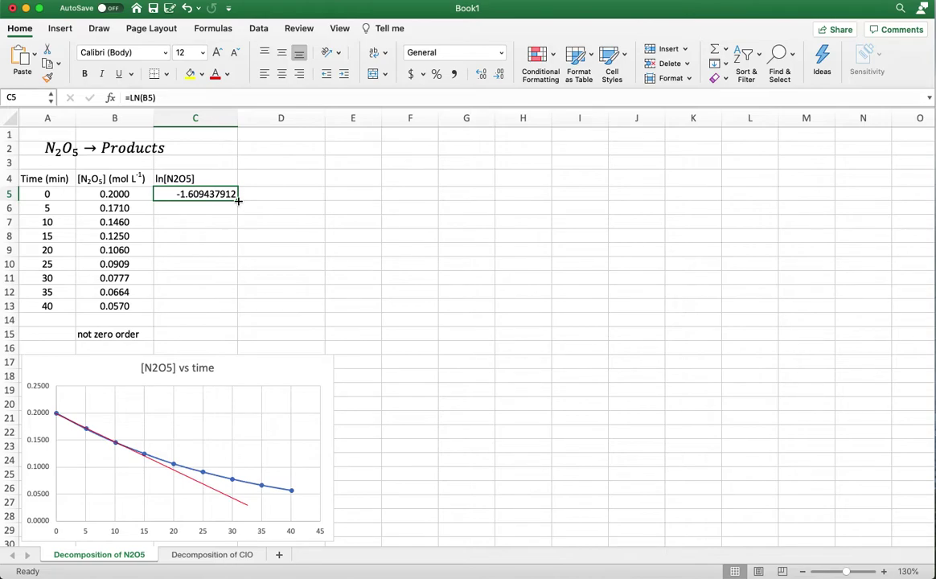
left_click_drag(238, 201, 236, 311)
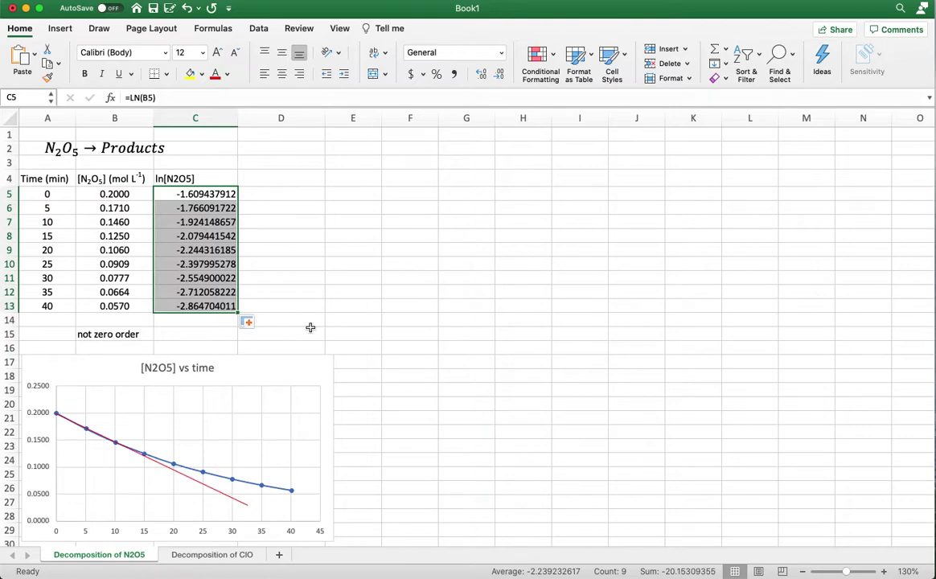
Check that the copied LN formulas in C6 through C13 refer to the concentration in their own row
left_click(209, 209)
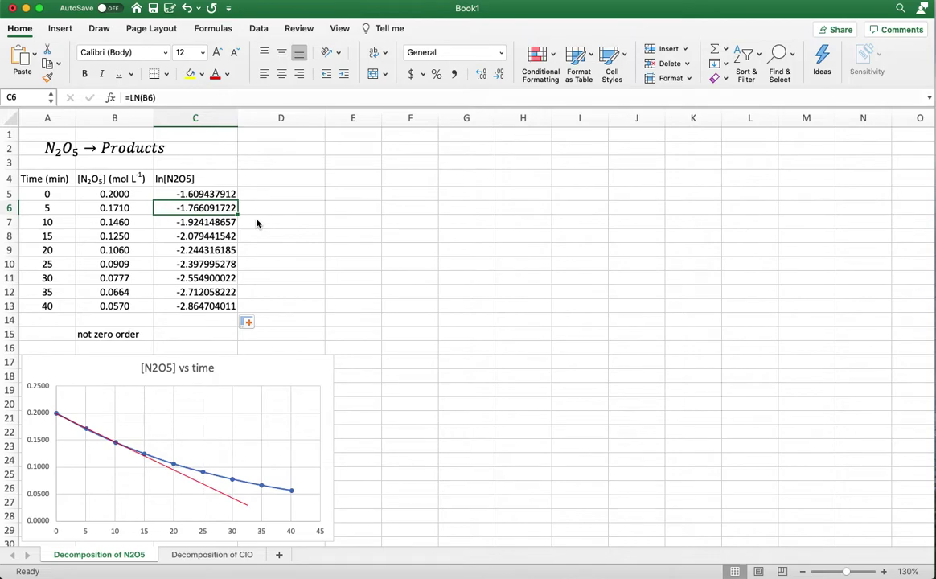
left_click(157, 98)
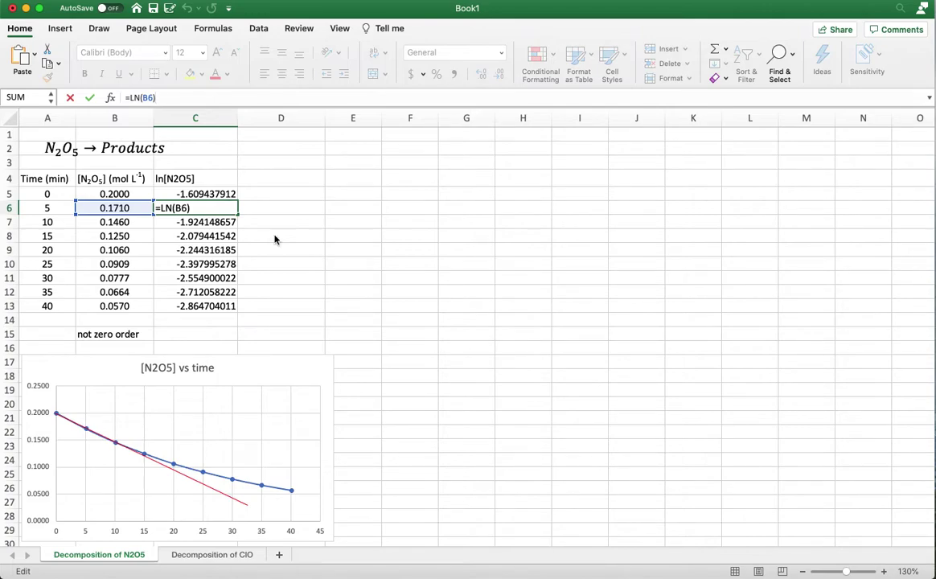
key("Return")
key("Down")
key("Down")
key("Down")
key("Down")
key("Down")
key("Down")
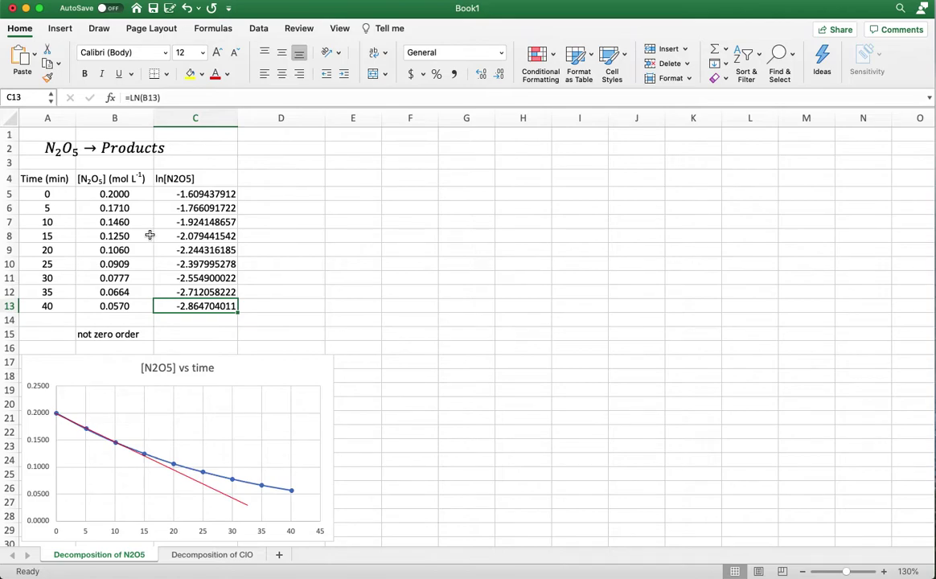
left_click_drag(49, 193, 47, 306)
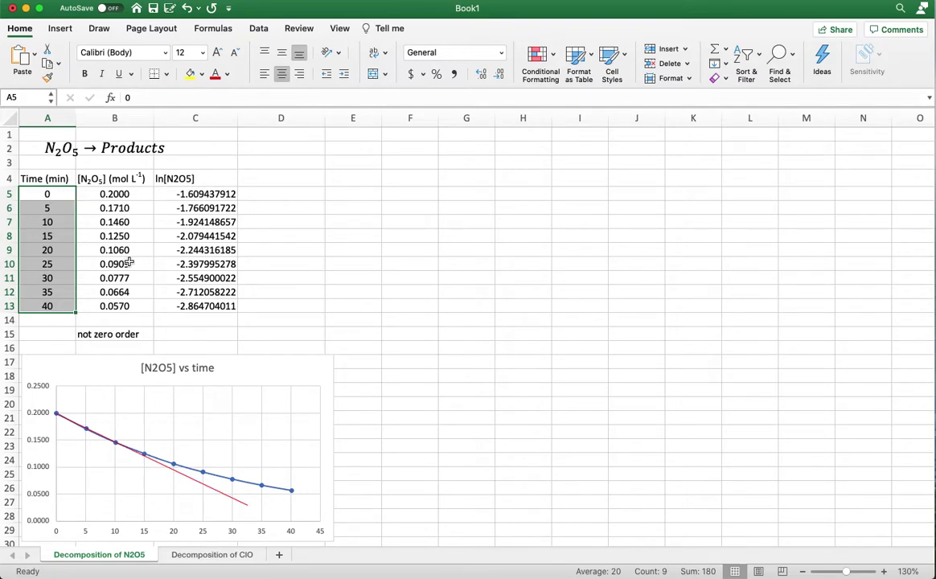
left_click(284, 242)
left_click_drag(71, 193, 201, 305)
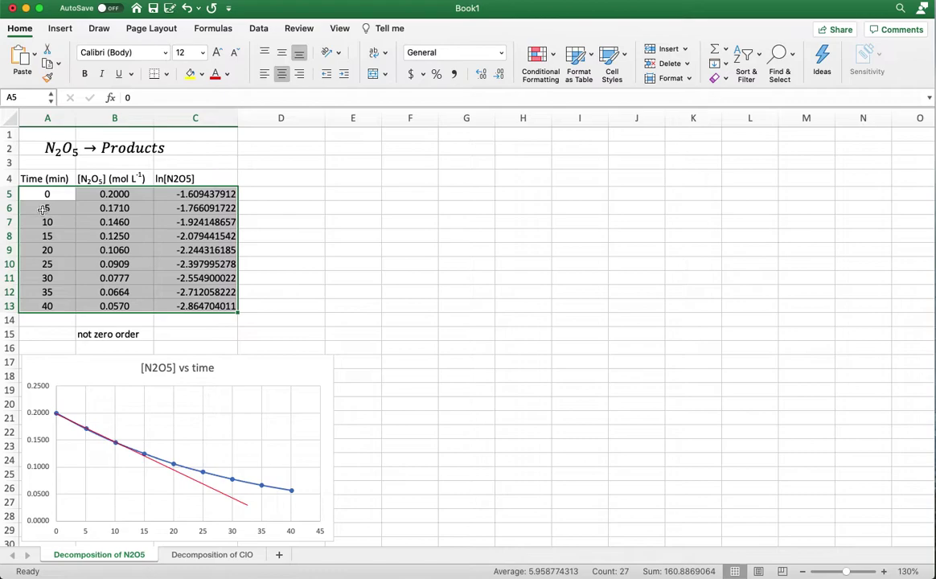
left_click(289, 208)
Insert a smooth-line scatter chart with markers of C5:C13 against the times in A5:A13, and place it beside the [N2O5] chart at row 17
left_click_drag(44, 194, 42, 308)
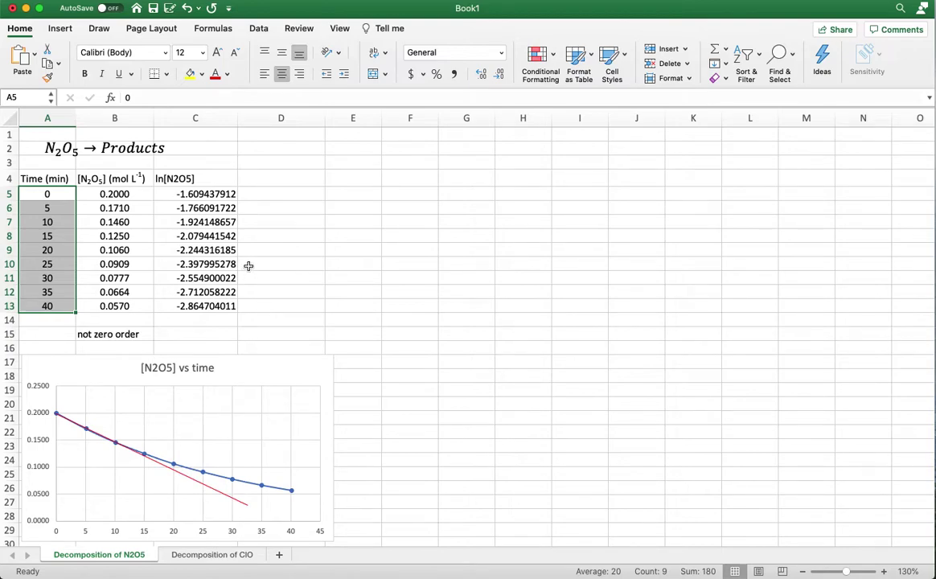
left_click_drag(182, 193, 175, 283)
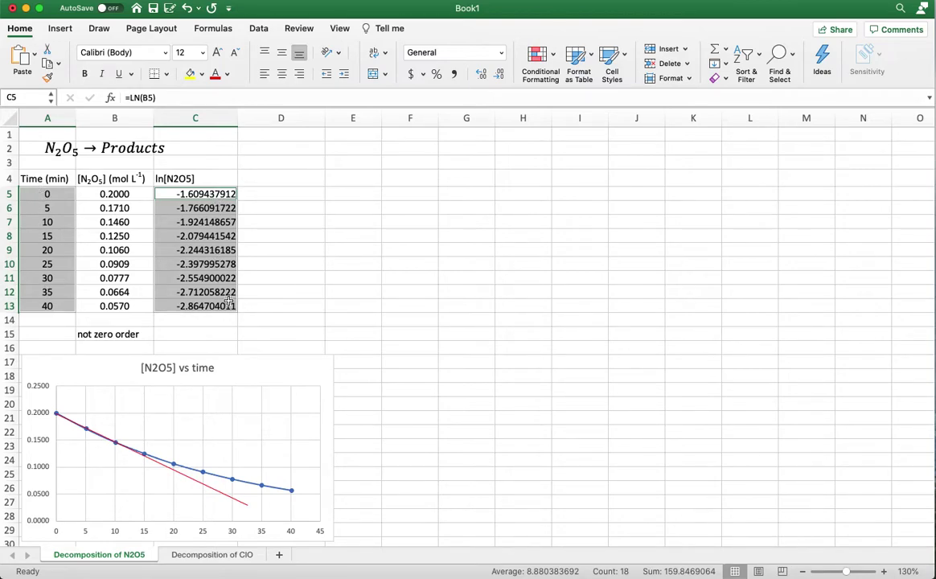
left_click(63, 30)
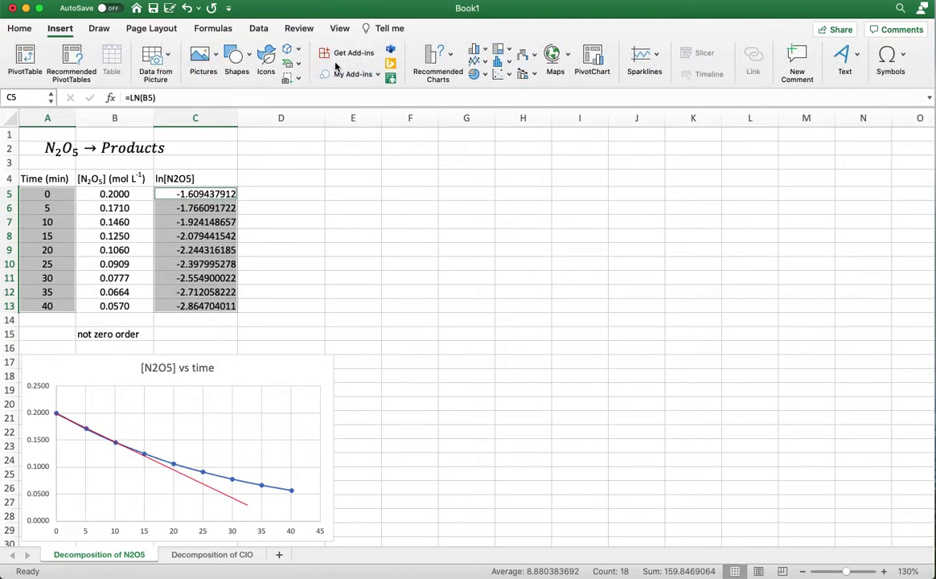
left_click(507, 76)
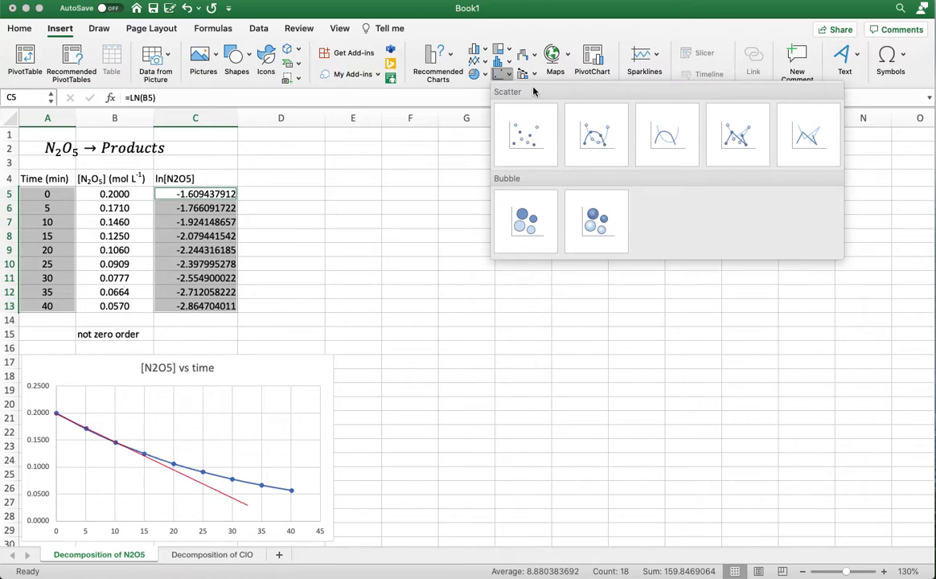
left_click(596, 135)
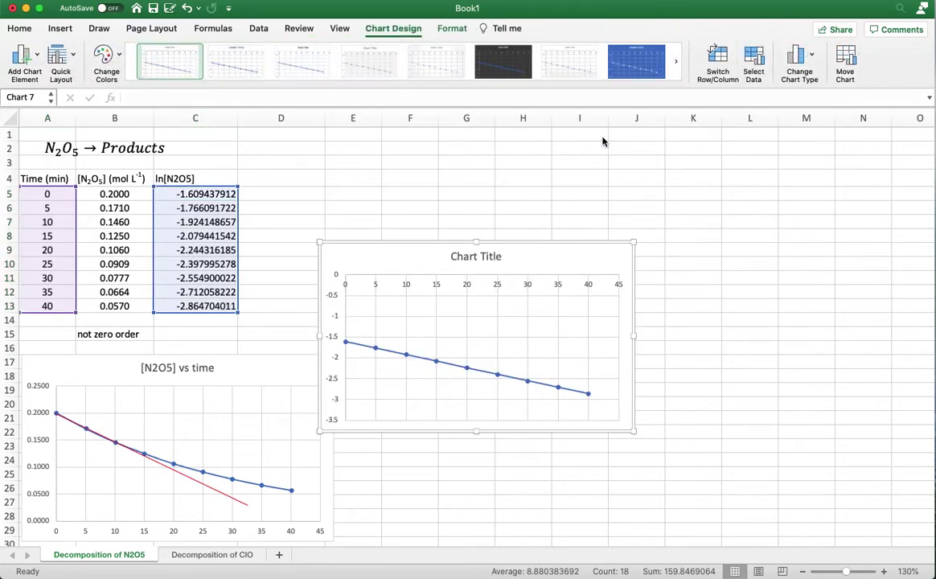
left_click_drag(544, 256, 558, 372)
Title the new chart "ln[N2O5] vs time" and close the title formatting options
double_click(509, 368)
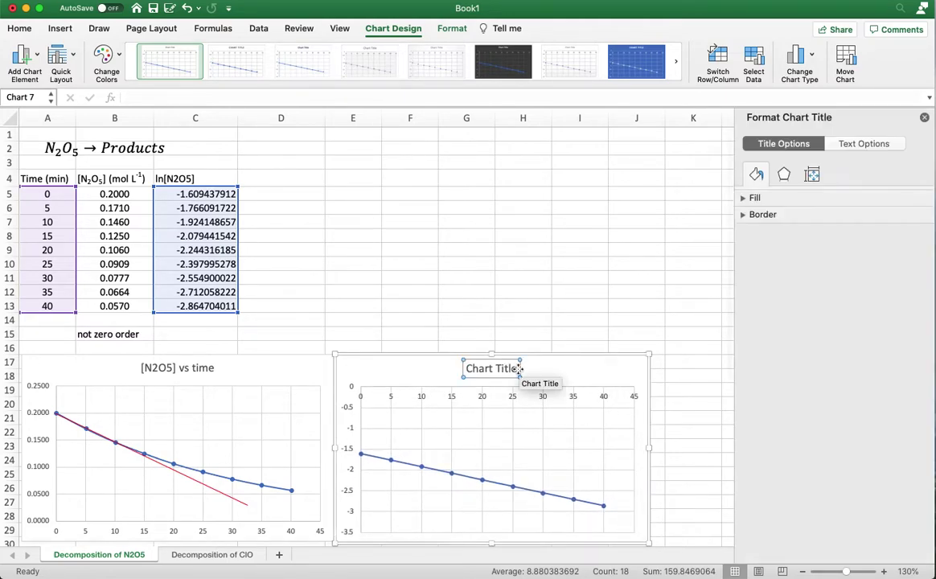
key("BackSpace")
key("BackSpace")
key("BackSpace")
key("BackSpace")
key("BackSpace")
key("BackSpace")
key("BackSpace")
key("BackSpace")
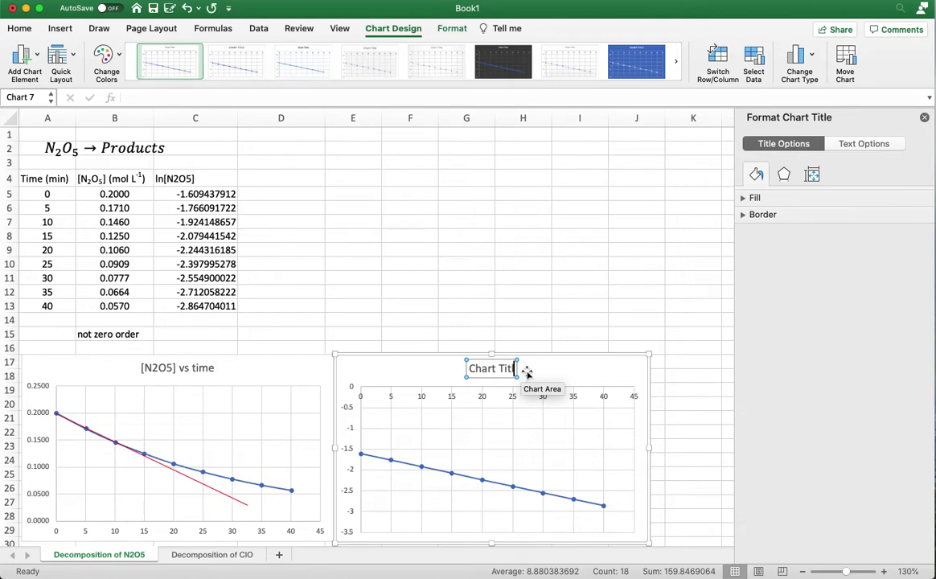
key("BackSpace")
key("BackSpace")
key("BackSpace")
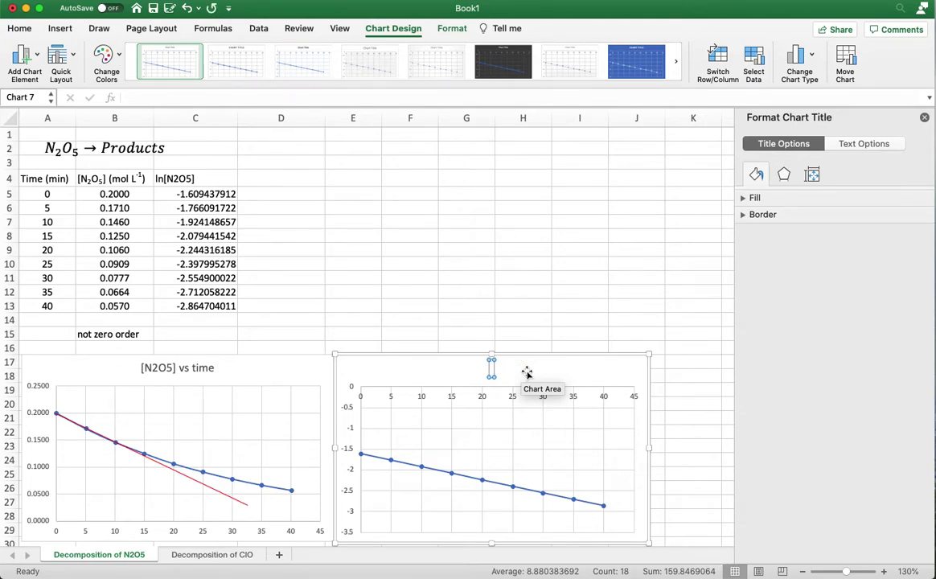
type("ln[N2")
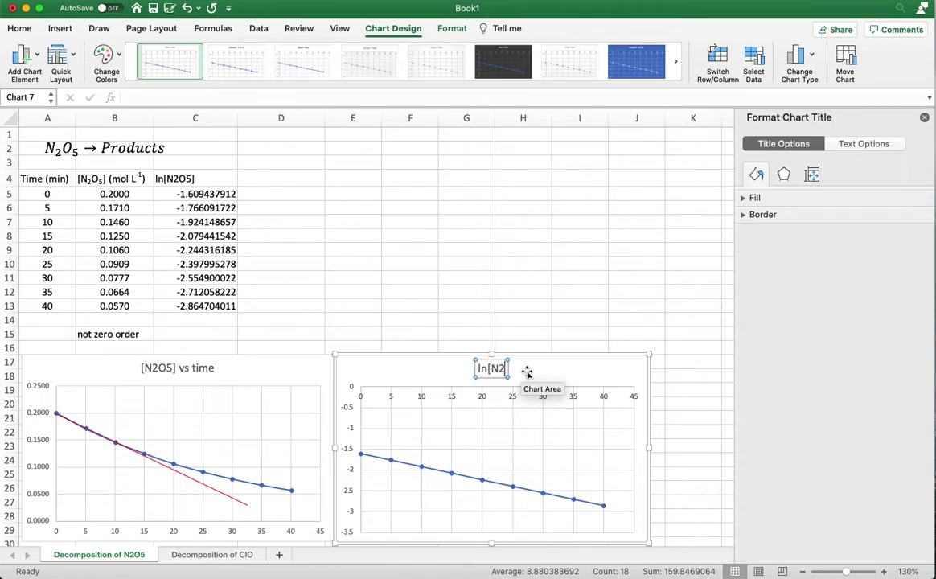
type("O5]")
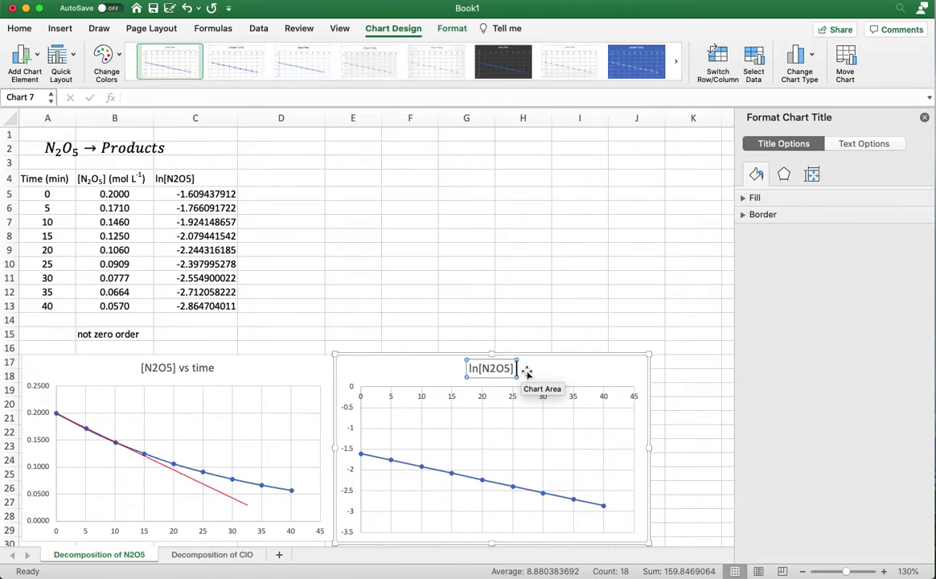
type(" vs time")
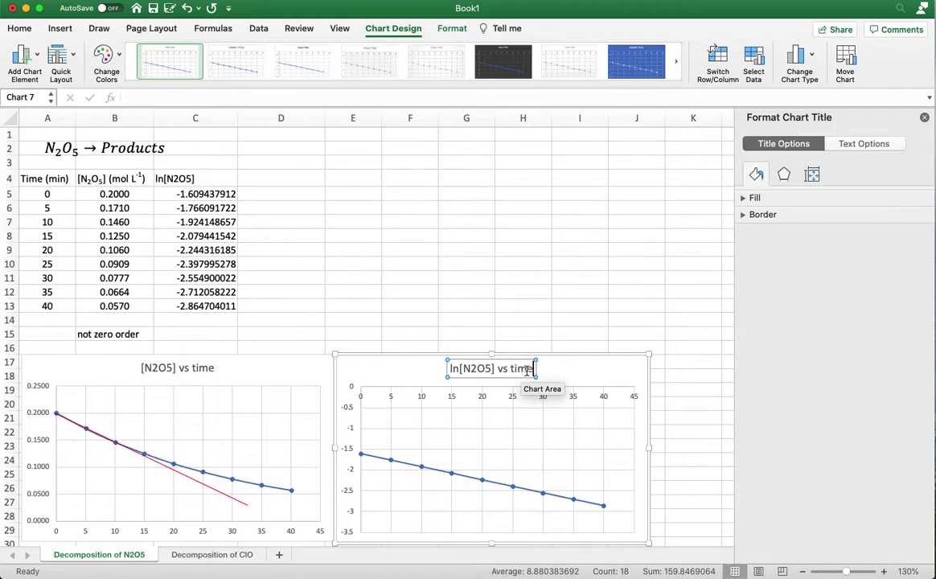
left_click(687, 364)
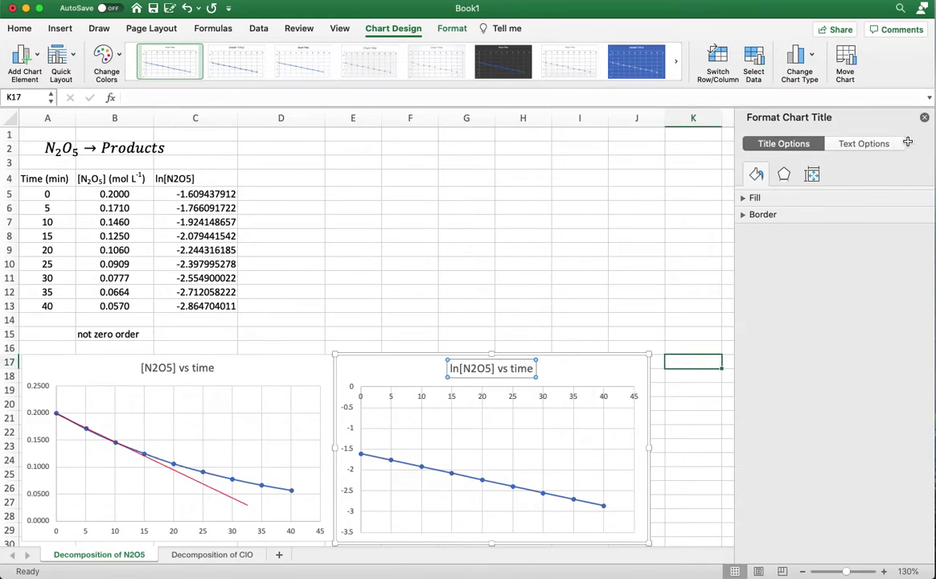
left_click(924, 118)
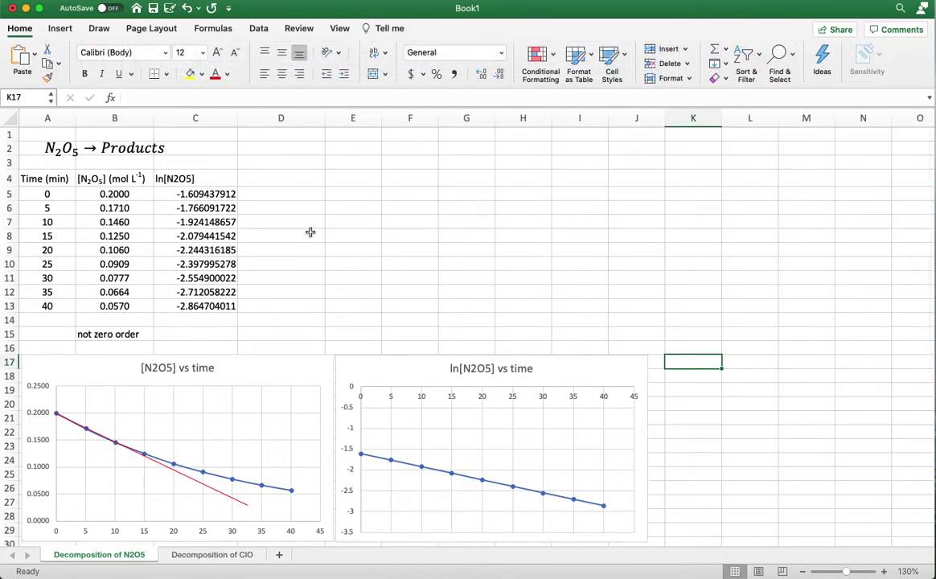
Draw a red straight line about 4.32" wide and 0.93" high along the data points of the ln[N2O5] chart
left_click(64, 32)
left_click(235, 56)
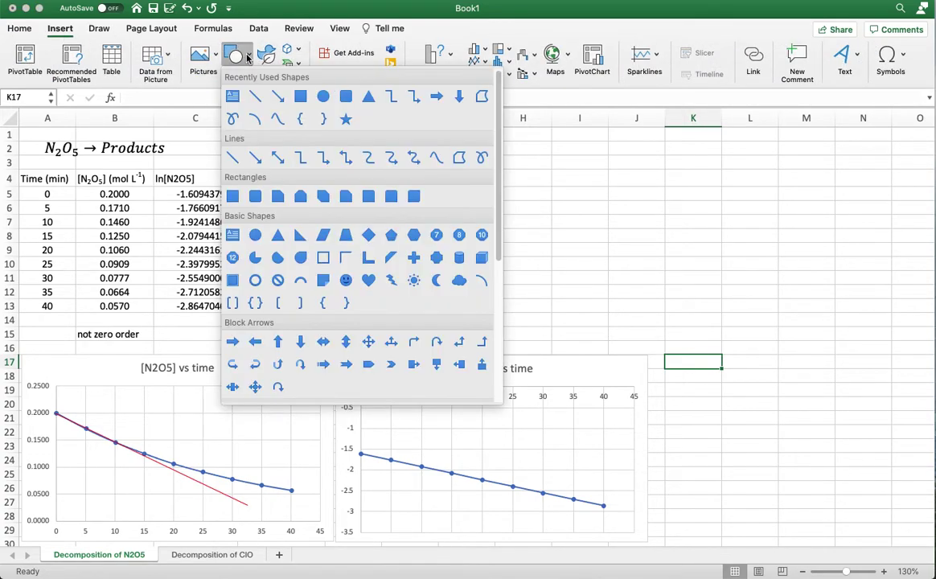
left_click(253, 96)
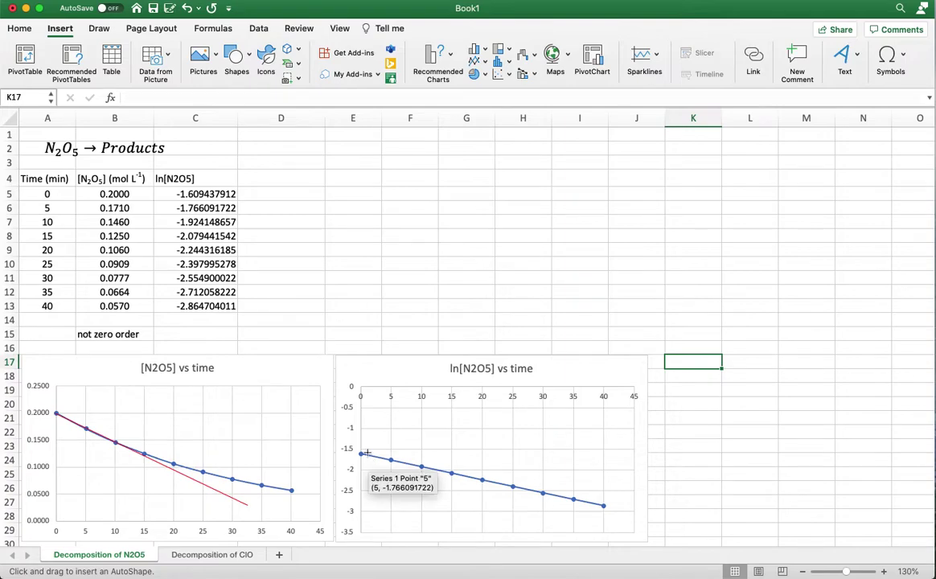
left_click_drag(367, 451, 619, 488)
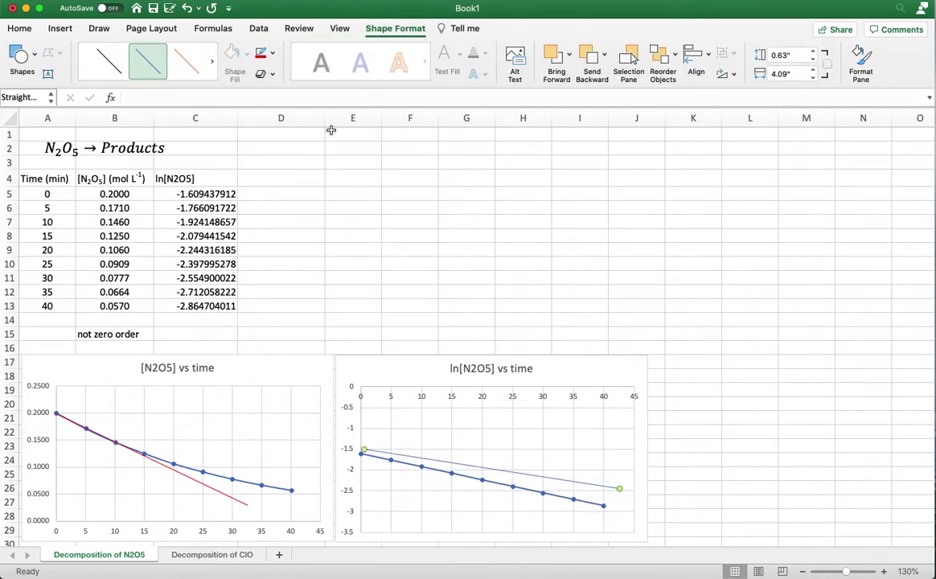
left_click(262, 55)
left_click_drag(500, 470, 495, 474)
left_click_drag(614, 493, 630, 511)
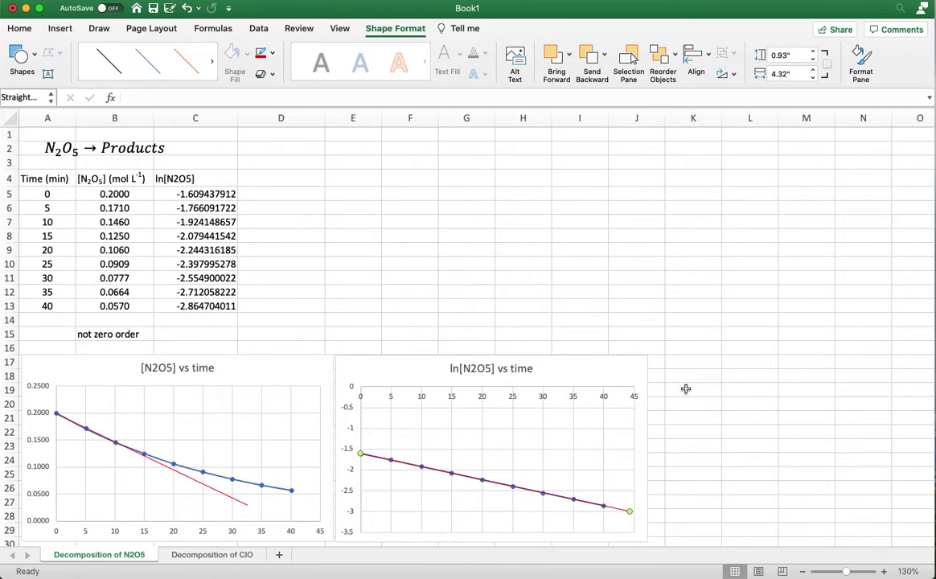
Enter "Yes! First Order!" in F15 and the column header "1/[N2O5]" in D4
left_click(420, 335)
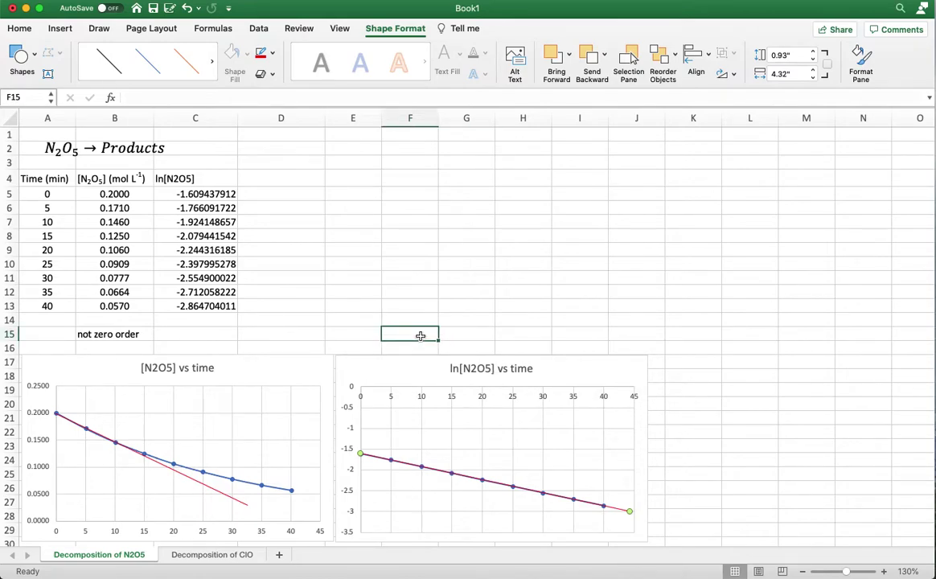
type("Yes! First Order!")
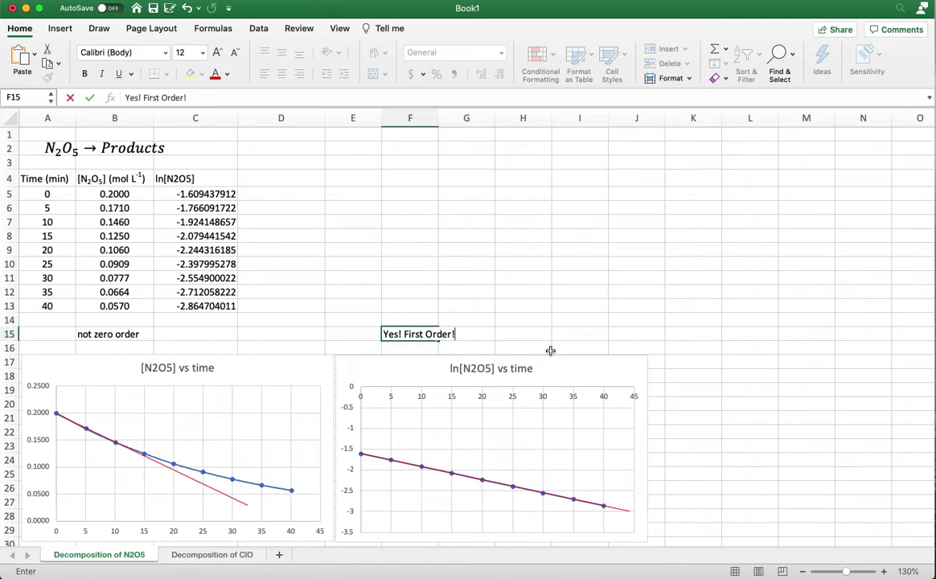
left_click(292, 178)
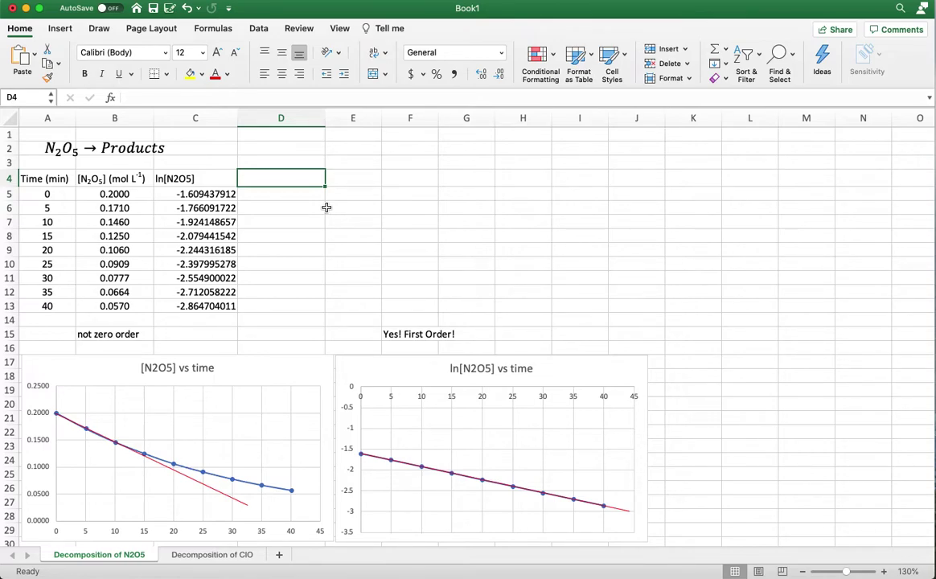
type("1/")
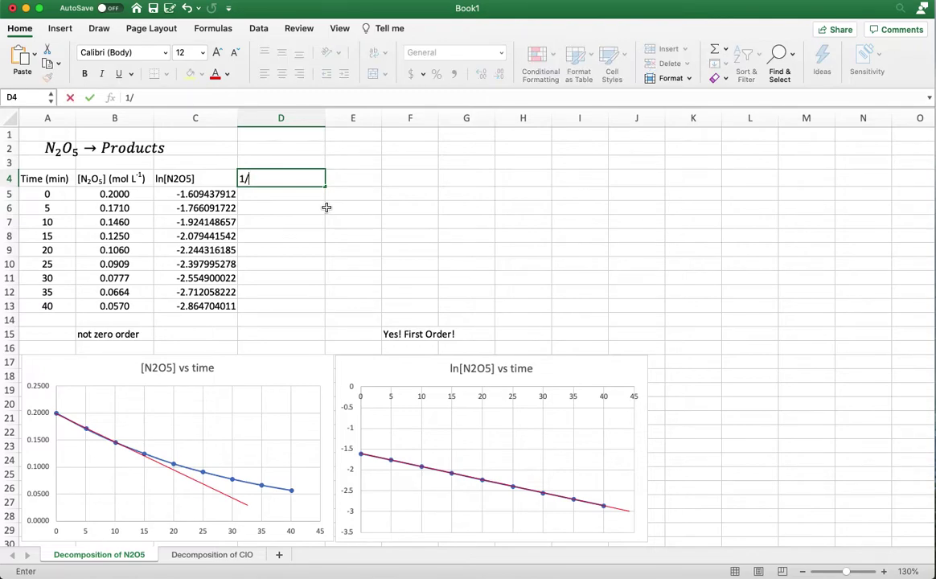
type("[N2O5]")
left_click(345, 196)
Enter =1/B5 in D5 and fill the formula down through D13
left_click(275, 190)
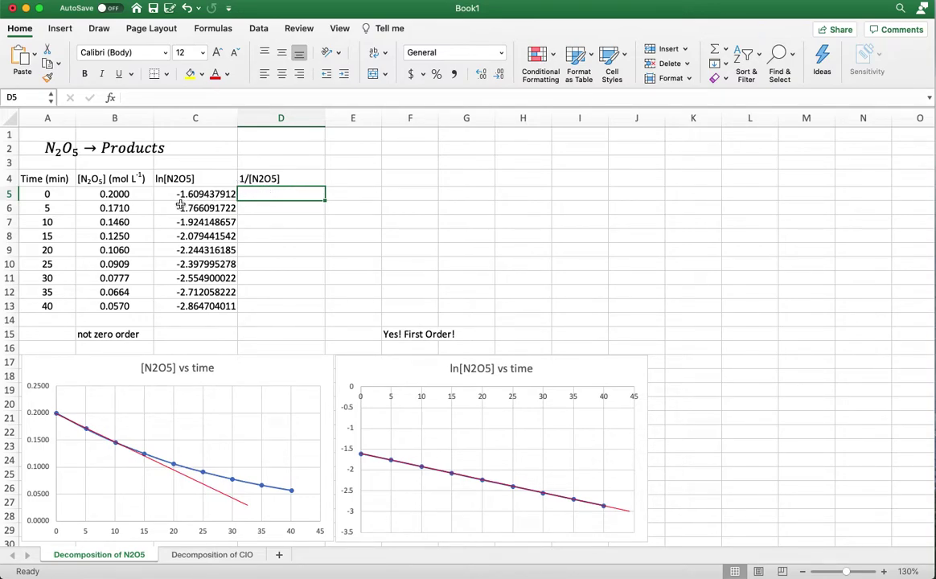
left_click(120, 194)
left_click(306, 195)
type("=")
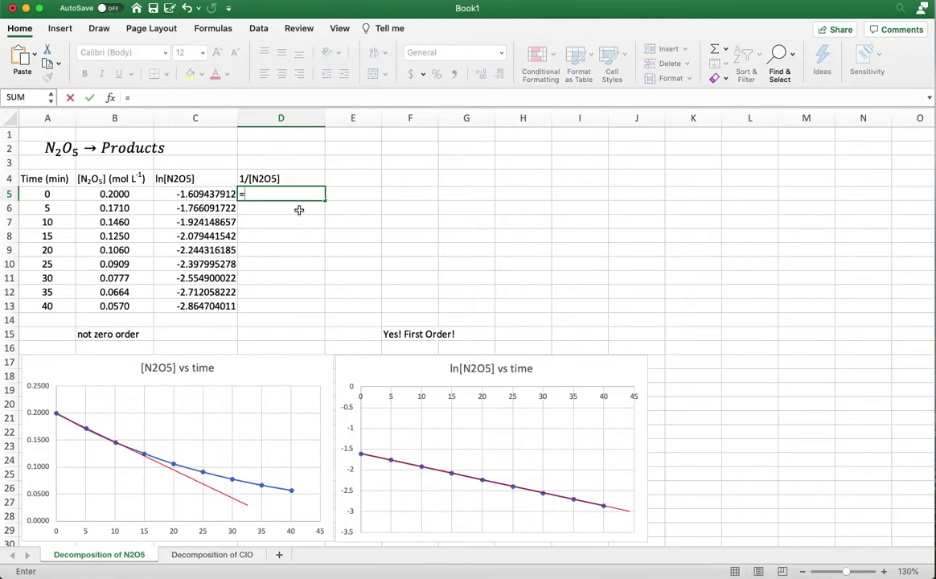
type("1/")
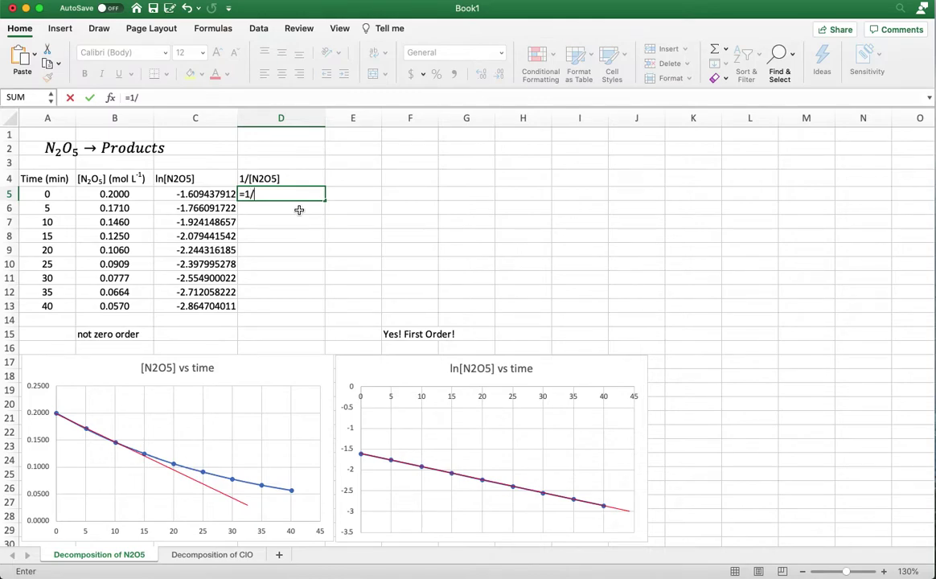
left_click(124, 194)
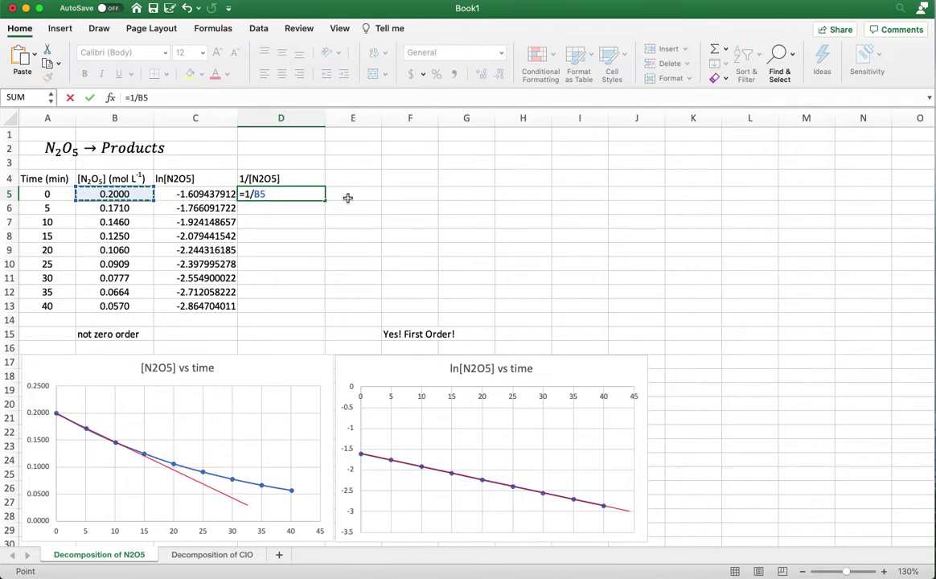
key("Return")
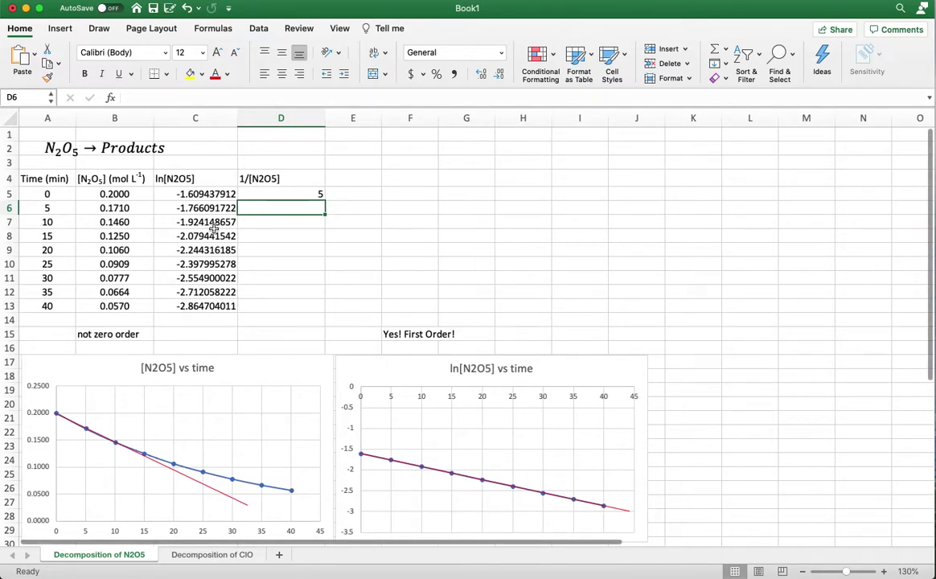
left_click(301, 193)
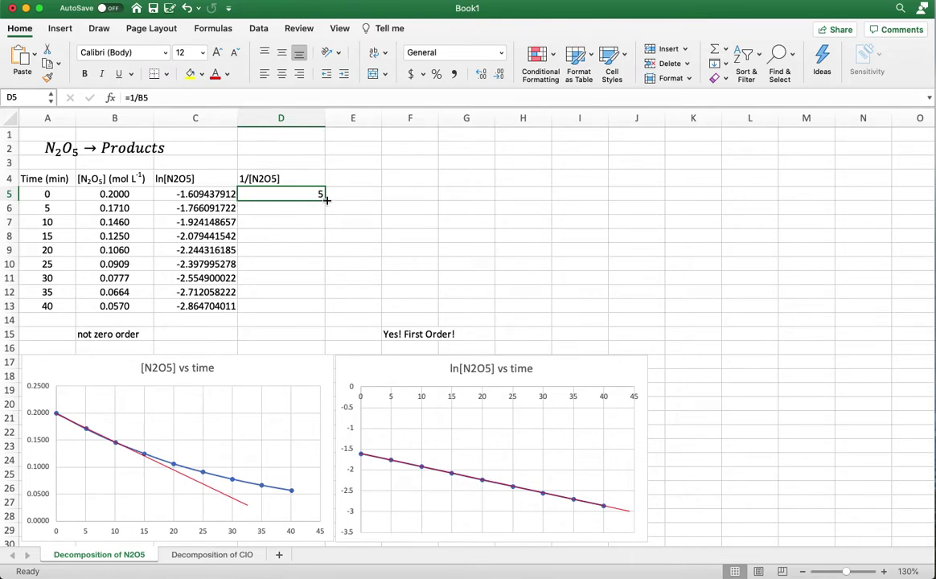
left_click_drag(326, 201, 326, 310)
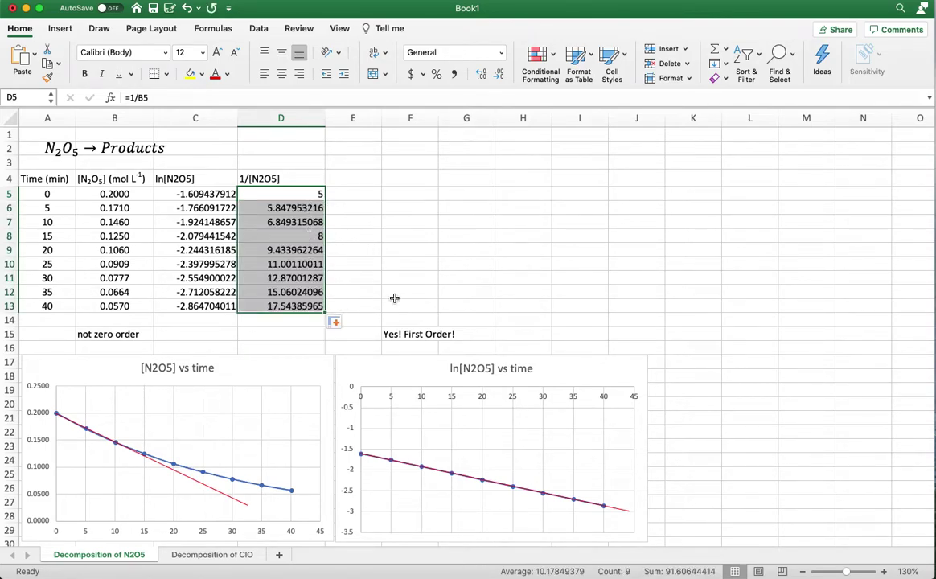
left_click(361, 210)
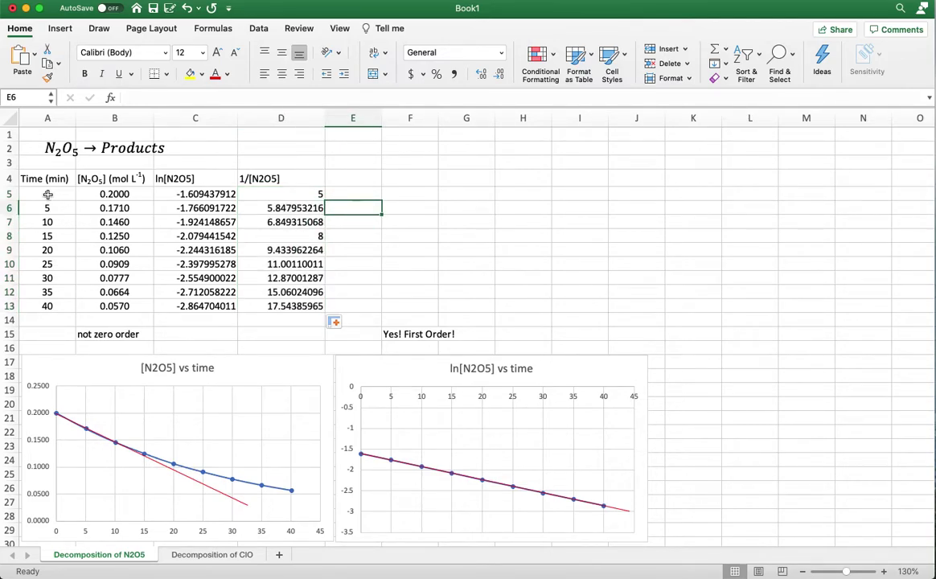
Insert a smooth-line scatter chart with markers of D5:D13 against the times in A5:A13, and place it beside the ln[N2O5] chart
left_click_drag(47, 194, 48, 305)
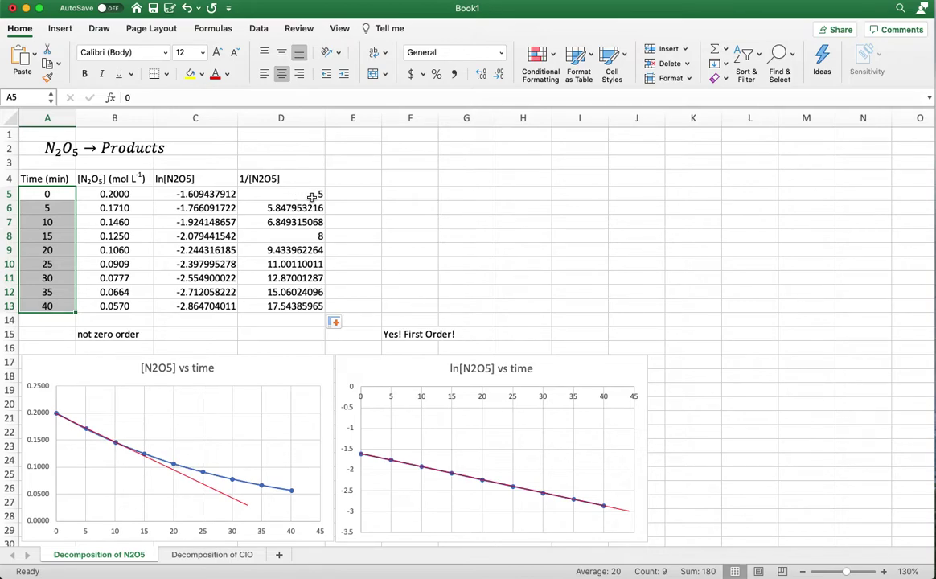
left_click_drag(298, 194, 270, 277)
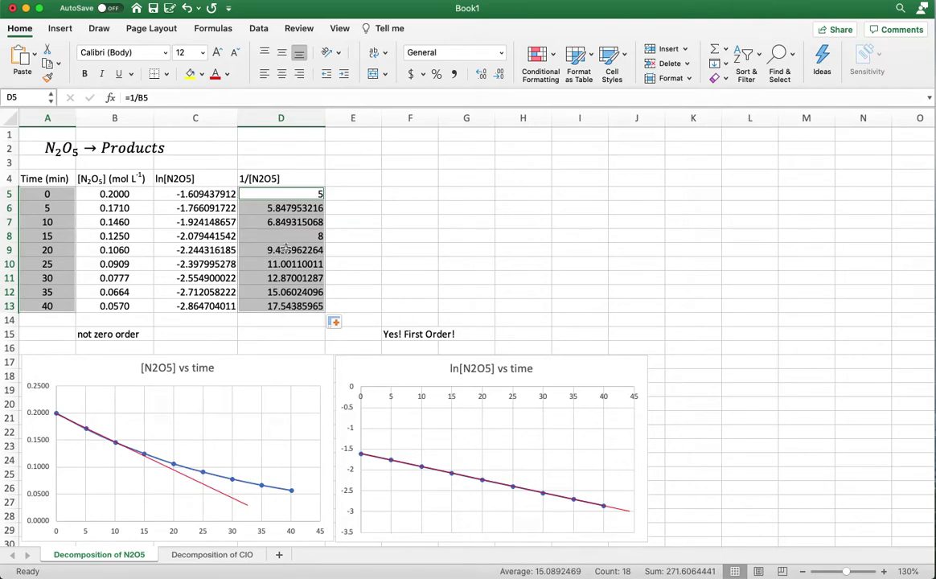
left_click(61, 28)
left_click(509, 74)
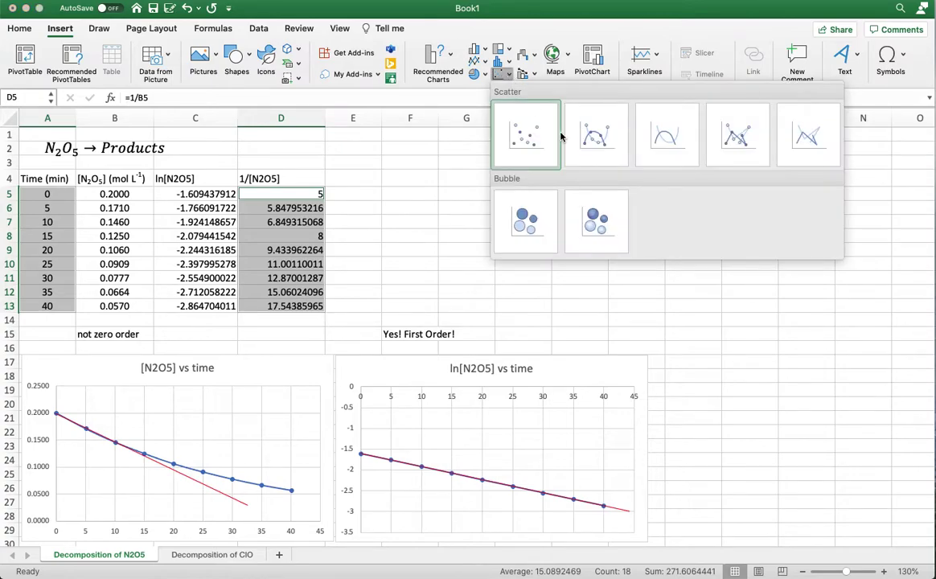
left_click(593, 139)
left_click_drag(546, 260, 878, 376)
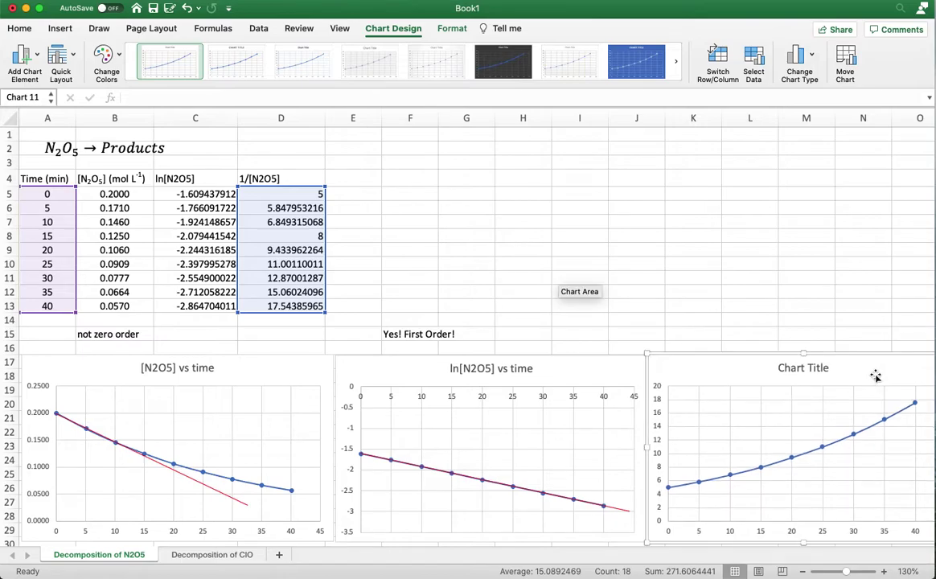
Replace the placeholder title of the newest chart with "1/[N2O5] vs time"
double_click(814, 374)
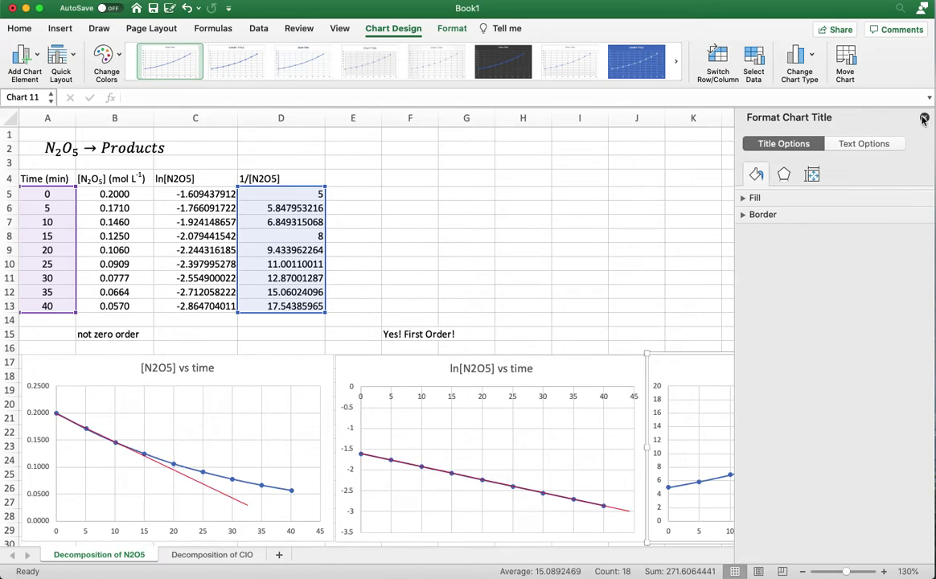
left_click(924, 117)
left_click(825, 367)
key("BackSpace")
key("BackSpace")
key("BackSpace")
key("BackSpace")
key("BackSpace")
key("BackSpace")
key("BackSpace")
key("BackSpace")
key("BackSpace")
key("BackSpace")
key("BackSpace")
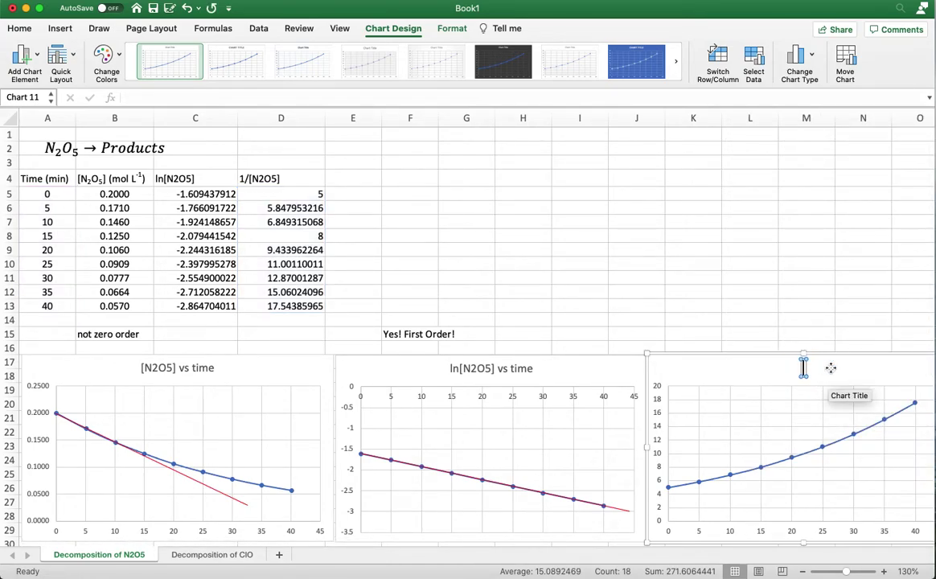
type("1/[N2O")
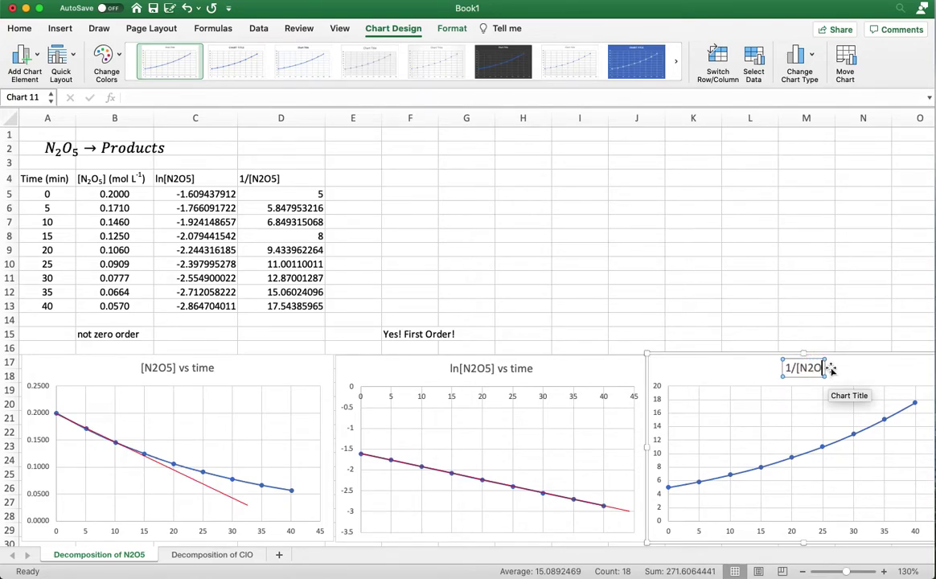
type("5] vs time")
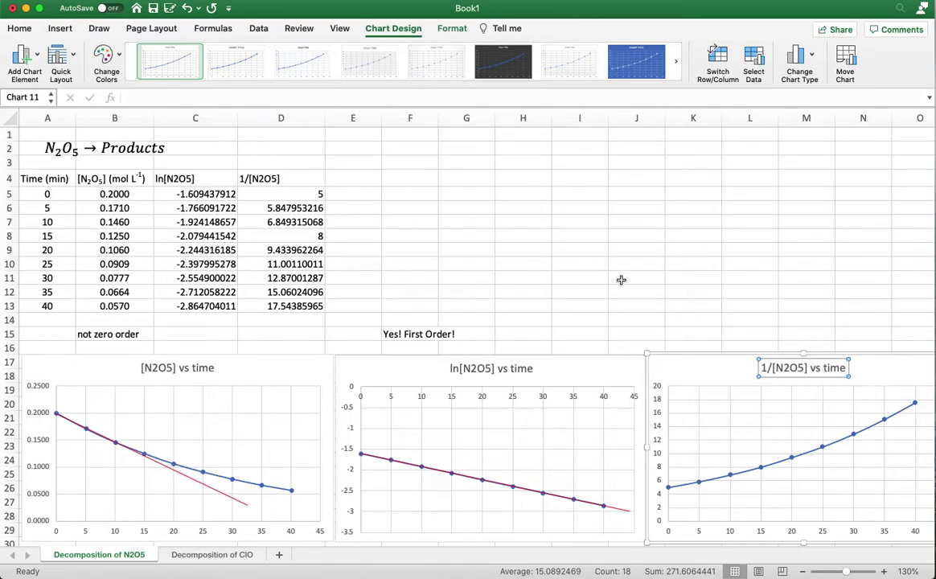
left_click(579, 292)
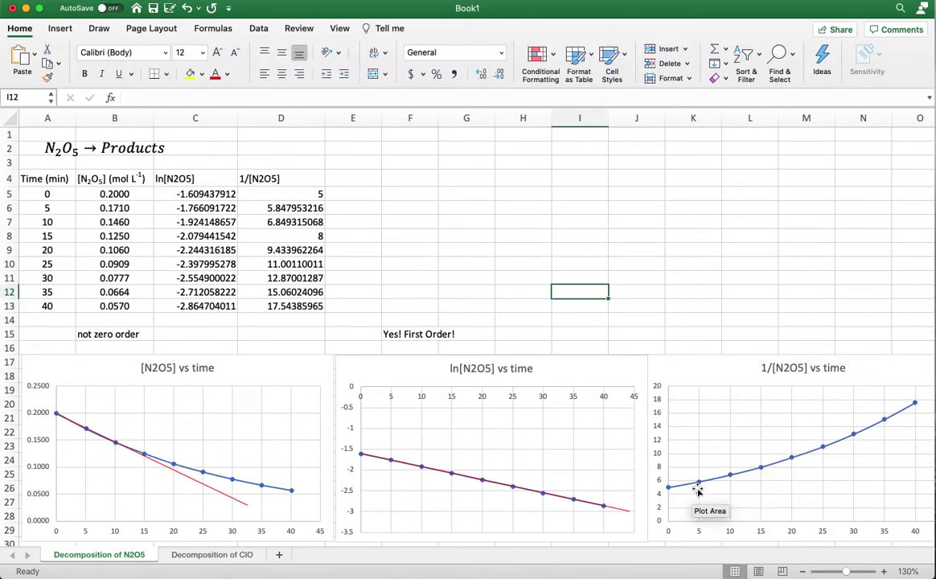
Draw a red straight line about 3.97" wide and 0.9" high on the 1/[N2O5] chart, starting at the first data point and following the initial points
left_click(60, 29)
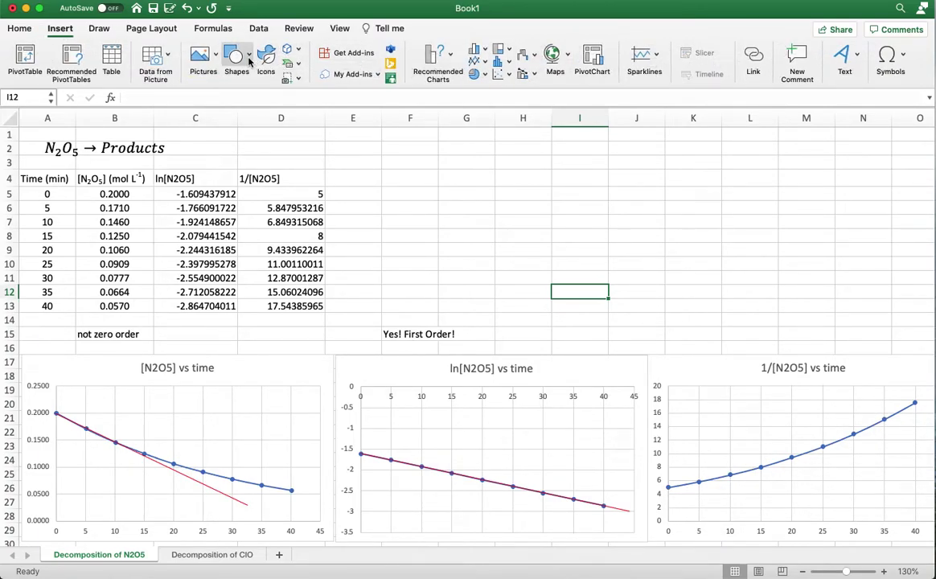
left_click(236, 57)
left_click(249, 93)
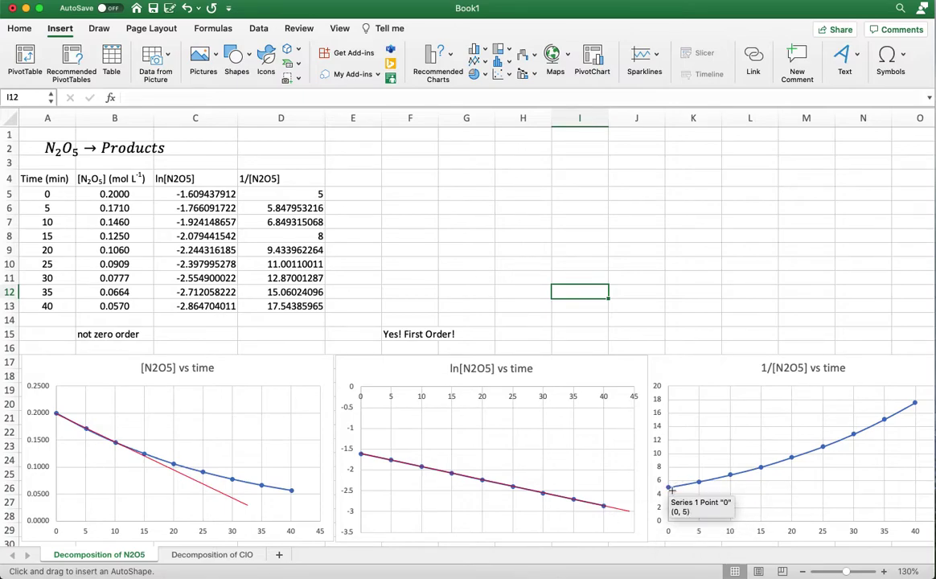
left_click_drag(682, 505, 903, 426)
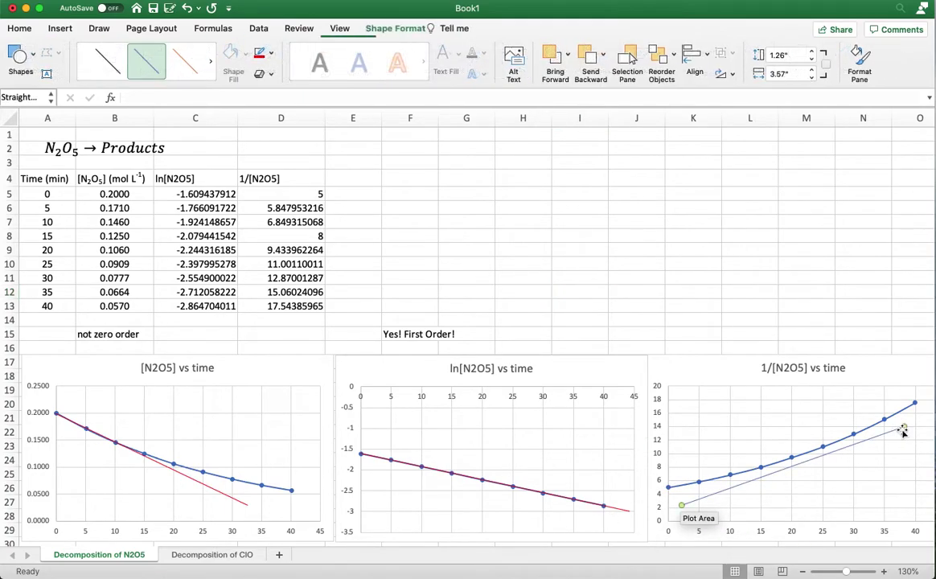
left_click(261, 54)
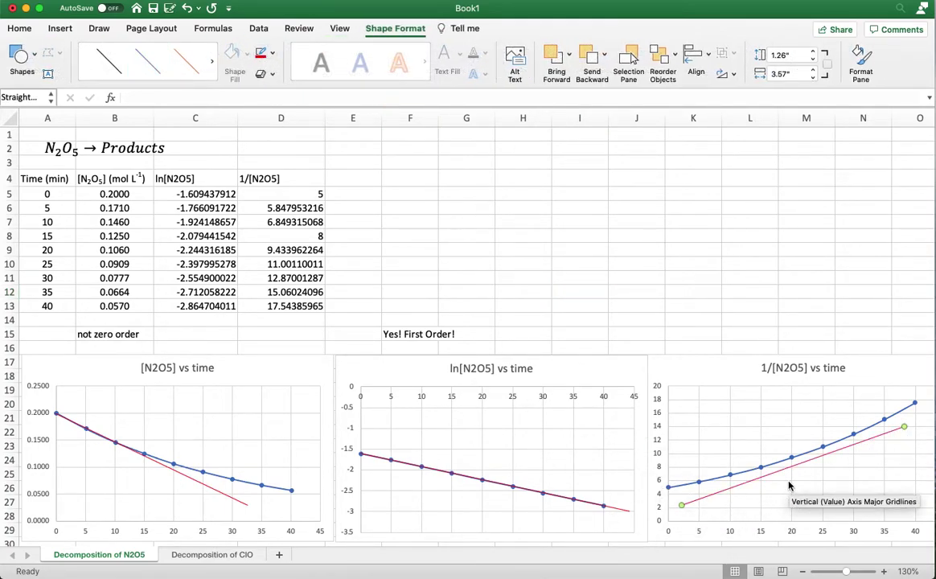
left_click_drag(762, 478, 748, 461)
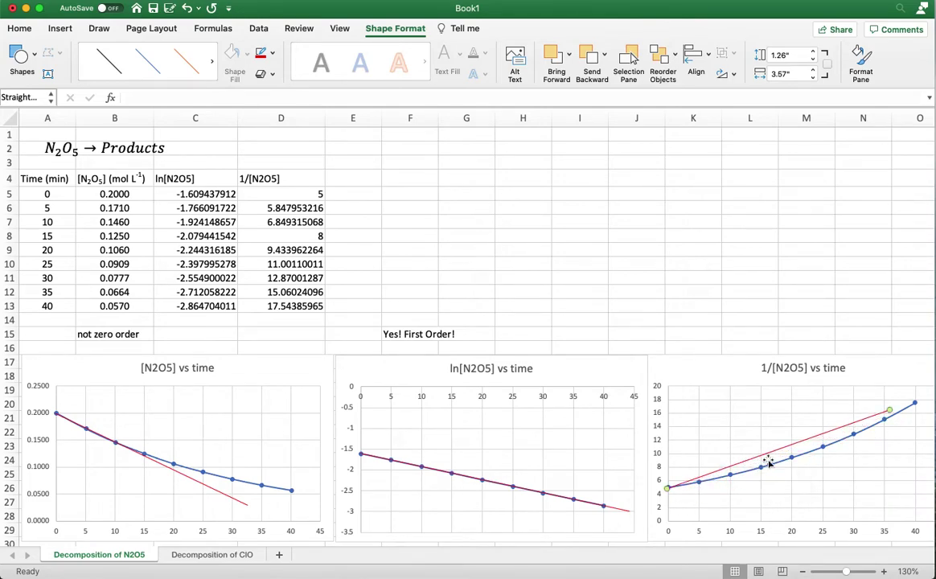
left_click_drag(888, 410, 914, 432)
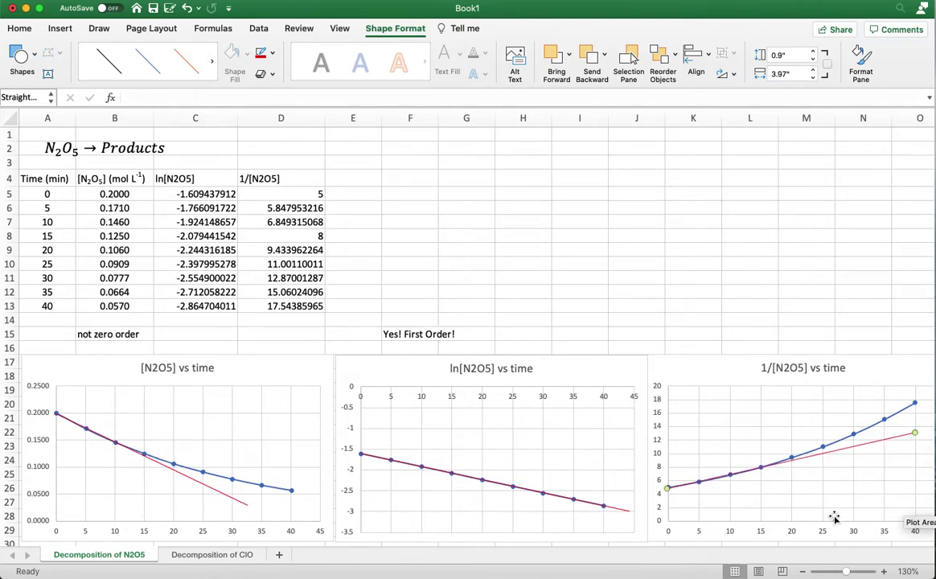
Enter "not second order reaction" in L15, above the 1/[N2O5] chart
left_click(730, 333)
type("not")
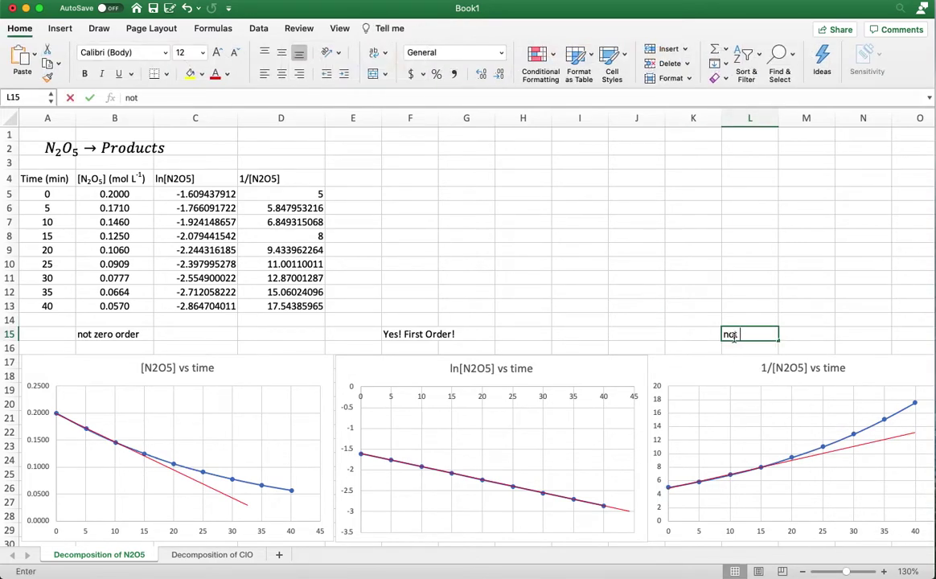
type(" second order reaction")
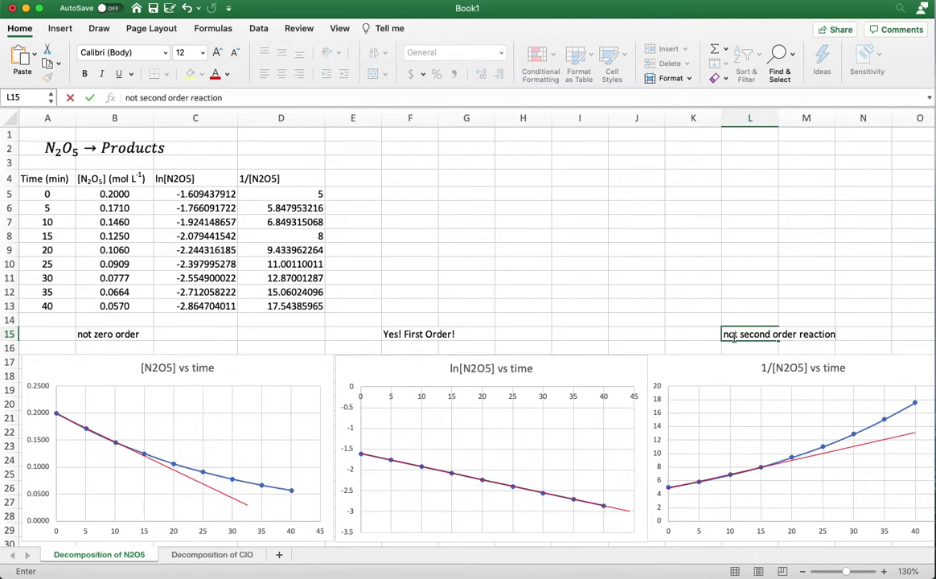
key("Return")
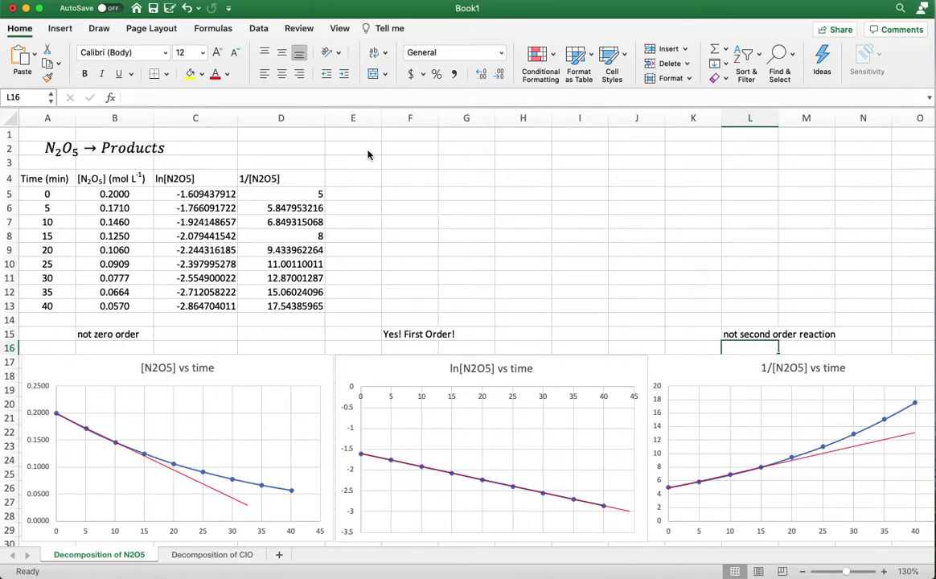
Color the "Yes! First Order!" text in F15 red and enlarge its font
left_click(386, 331)
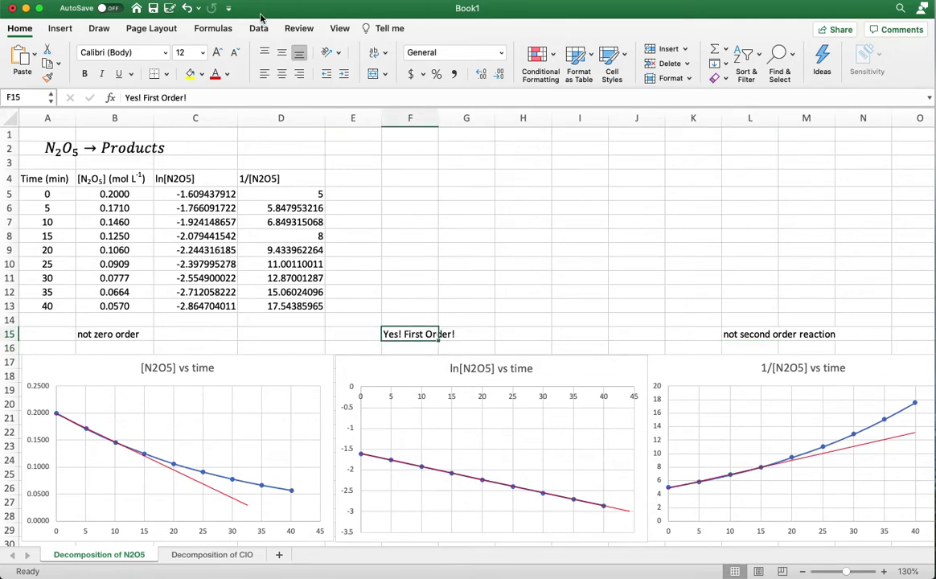
left_click(214, 75)
left_click(218, 53)
left_click(218, 53)
left_click(223, 55)
left_click(400, 319)
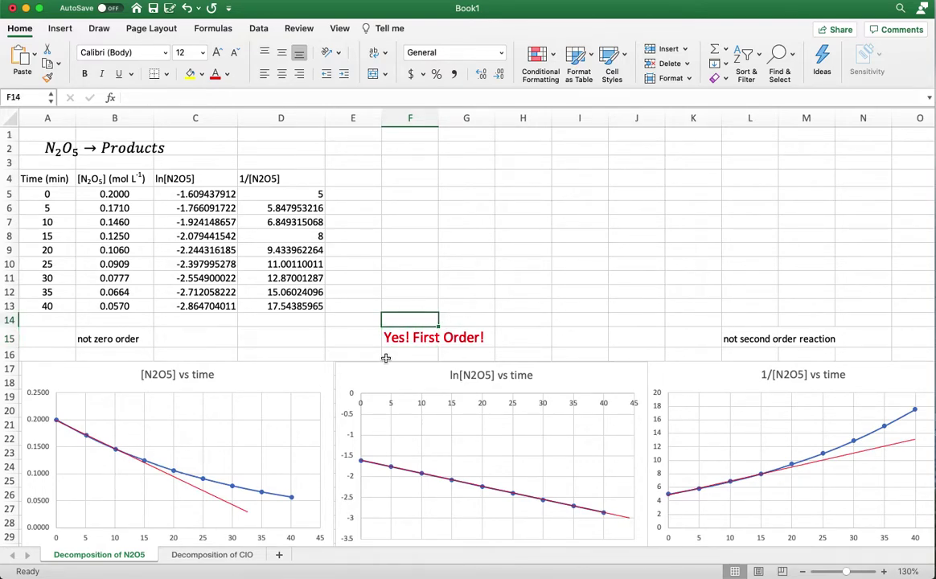
On the Decomposition of ClO sheet, insert a smooth-line scatter chart with markers from A5:B9 and place it below the data table
left_click(208, 555)
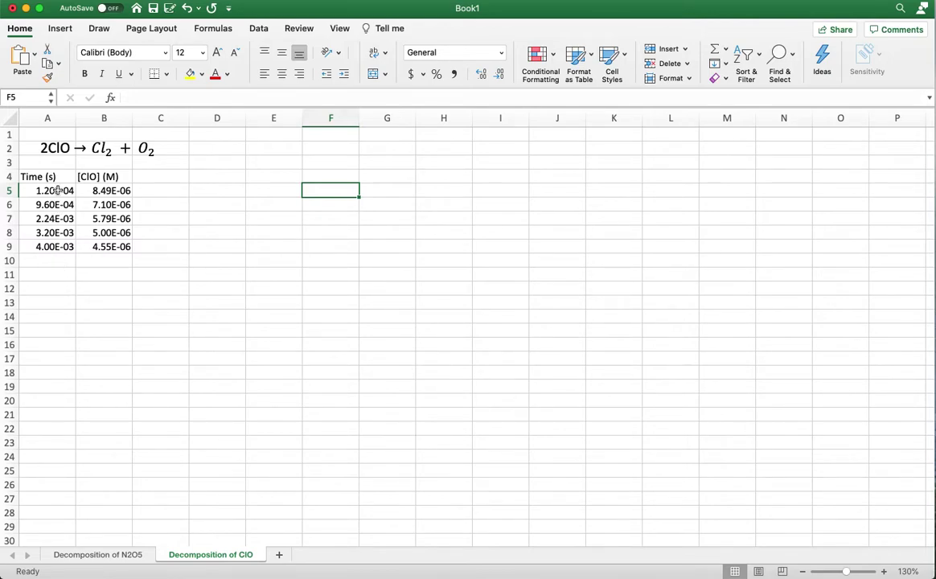
left_click_drag(58, 191, 98, 245)
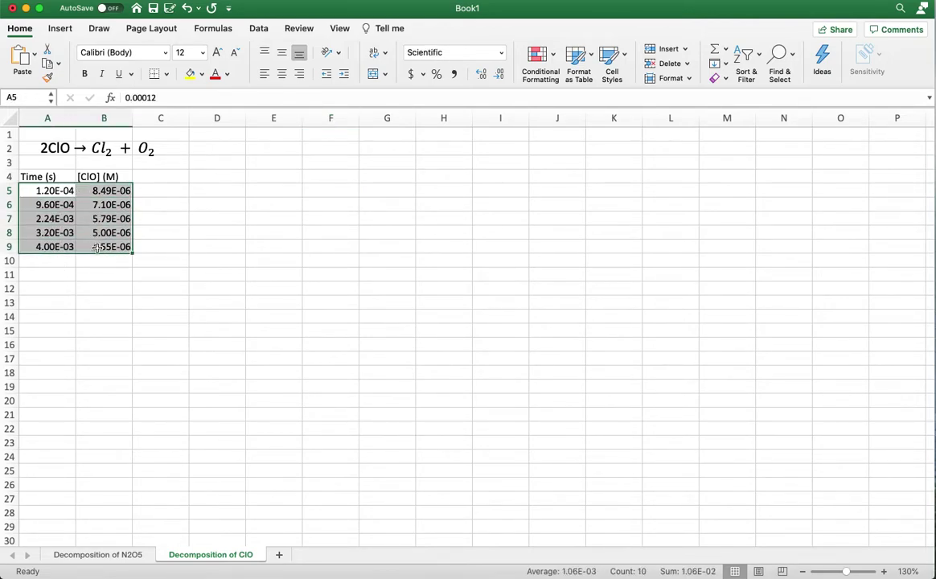
left_click(60, 30)
left_click(502, 74)
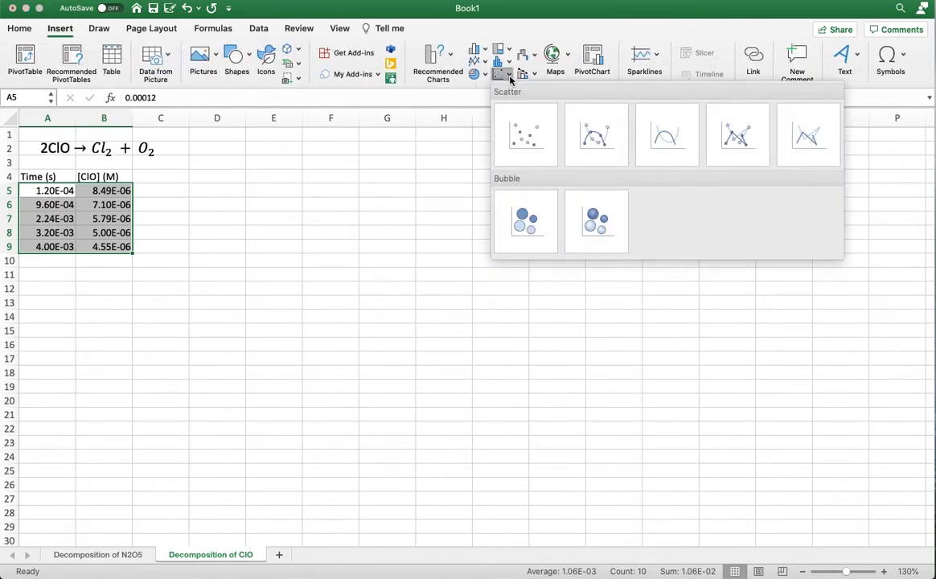
left_click(605, 145)
left_click_drag(558, 267, 250, 332)
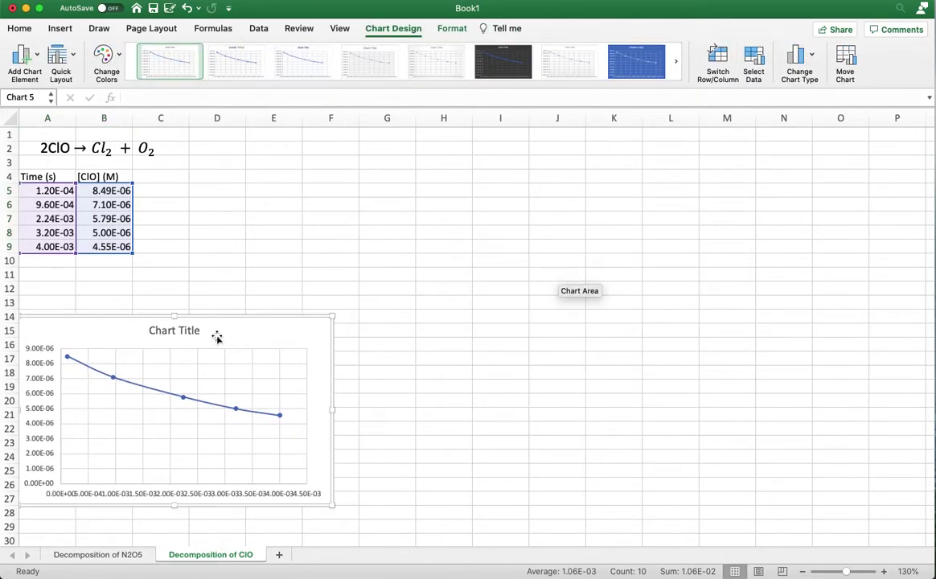
Title the ClO concentration chart "[ClO] vs time"
double_click(178, 330)
key("BackSpace")
key("BackSpace")
key("BackSpace")
key("BackSpace")
key("BackSpace")
key("BackSpace")
key("BackSpace")
key("BackSpace")
key("BackSpace")
key("BackSpace")
key("BackSpace")
type("[ClO] vs time")
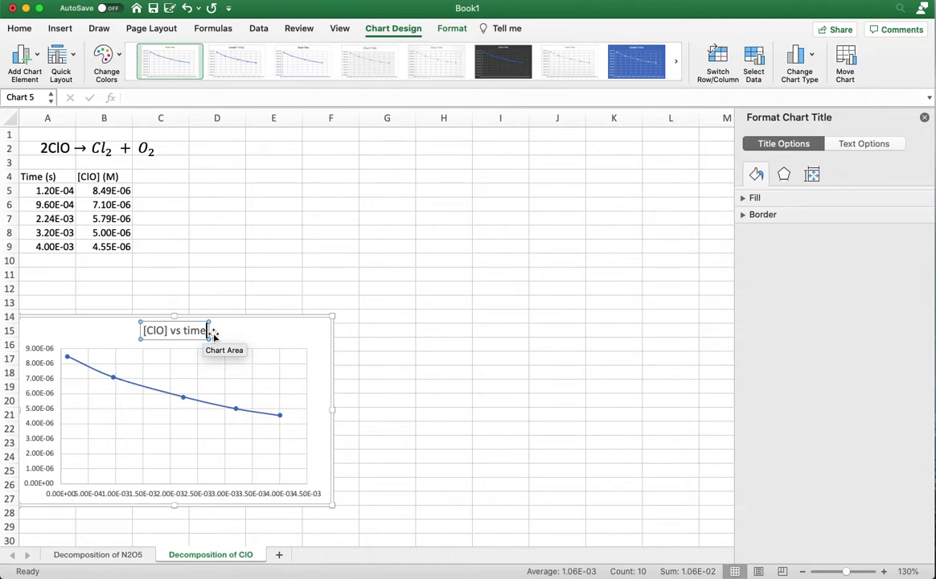
left_click(924, 118)
left_click(287, 303)
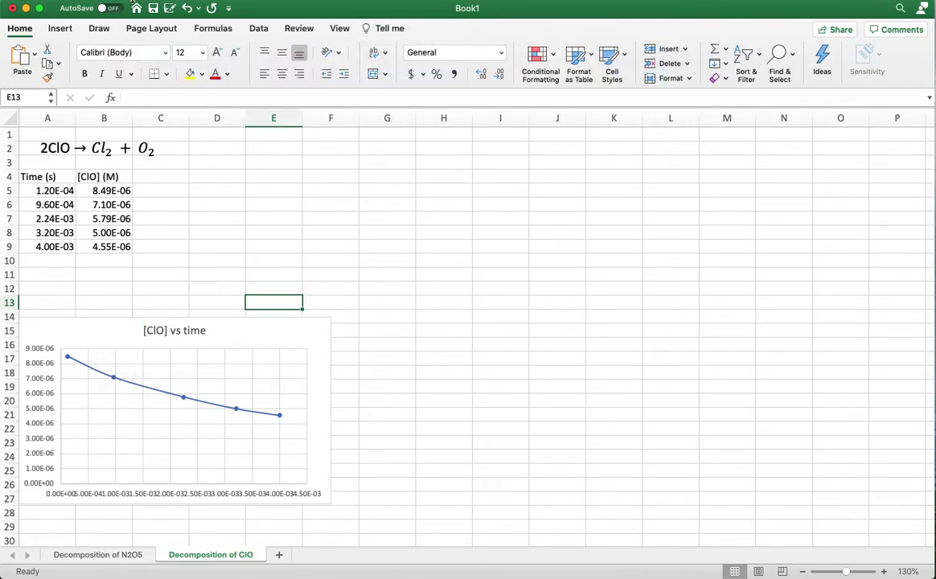
Draw a red straight line about 3.42" wide and 1.53" high through the first two data points of the [ClO] chart
left_click(61, 30)
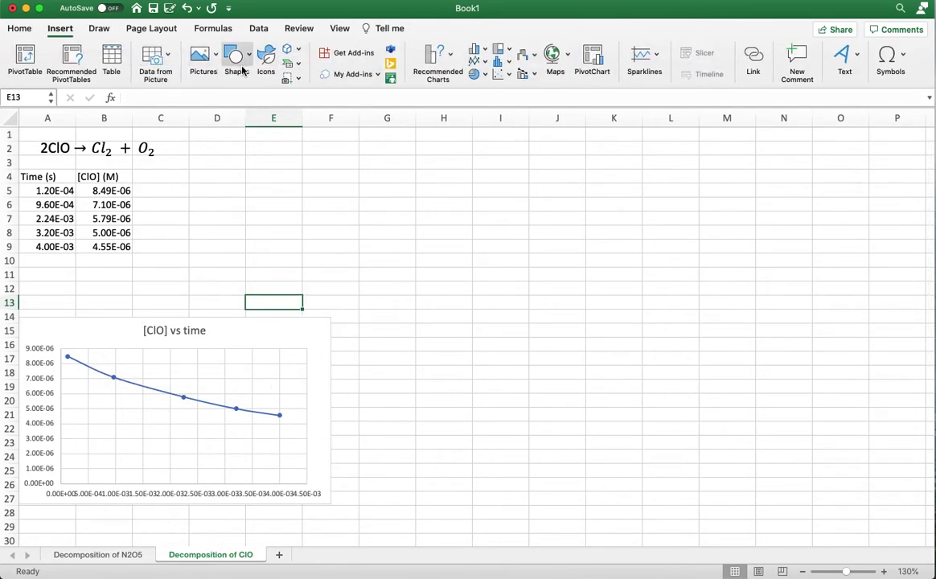
left_click(248, 63)
left_click(233, 153)
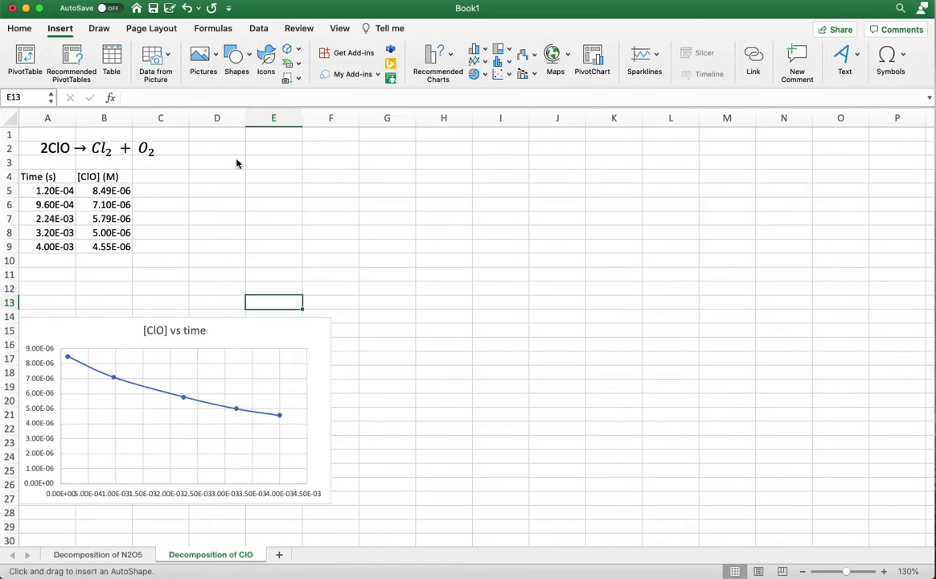
left_click_drag(67, 372, 282, 463)
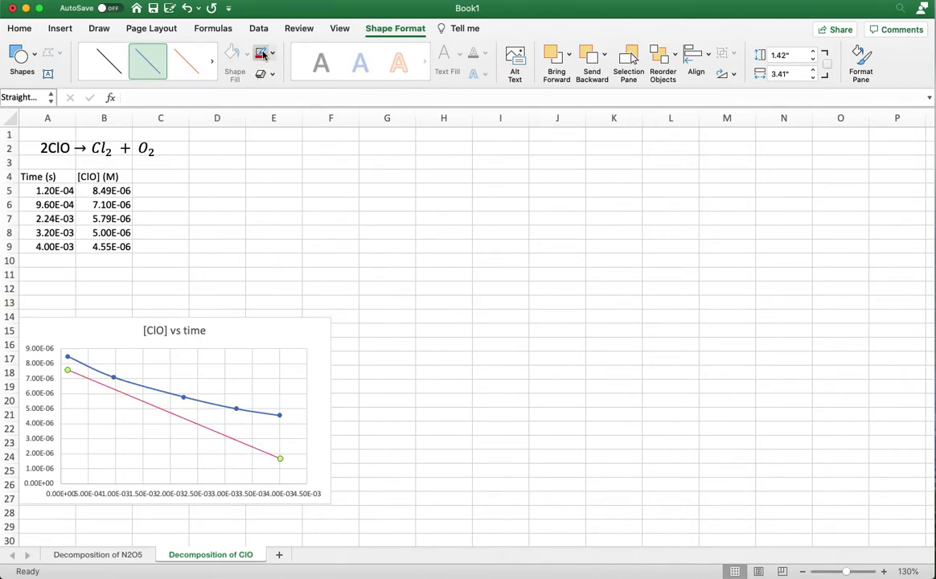
mouse_move(192, 421)
left_mouse_down()
mouse_move(188, 399)
mouse_move(191, 408)
left_mouse_up()
left_click_drag(277, 444, 278, 450)
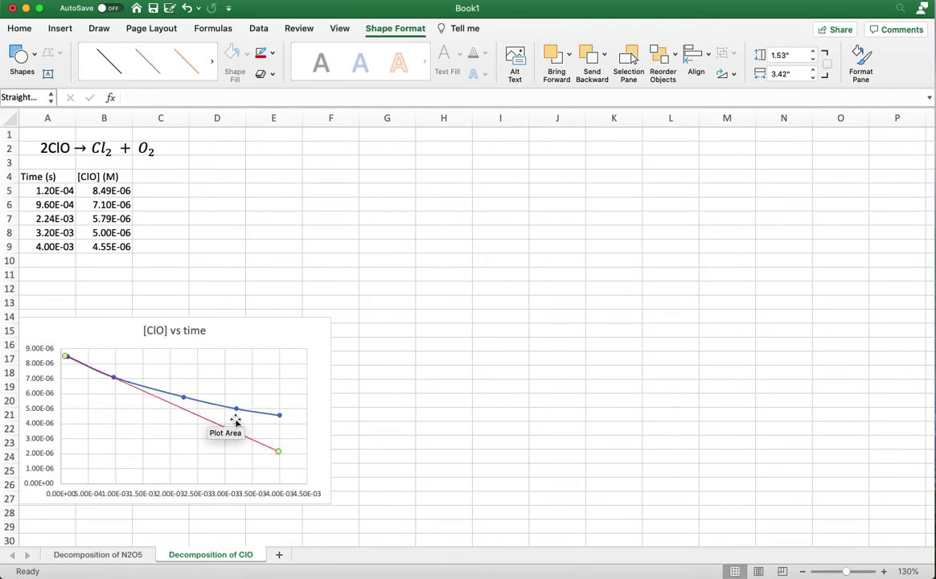
Enter "not zero order" in B13, above the [ClO] chart
left_click(109, 302)
type("not zero order")
left_click(89, 285)
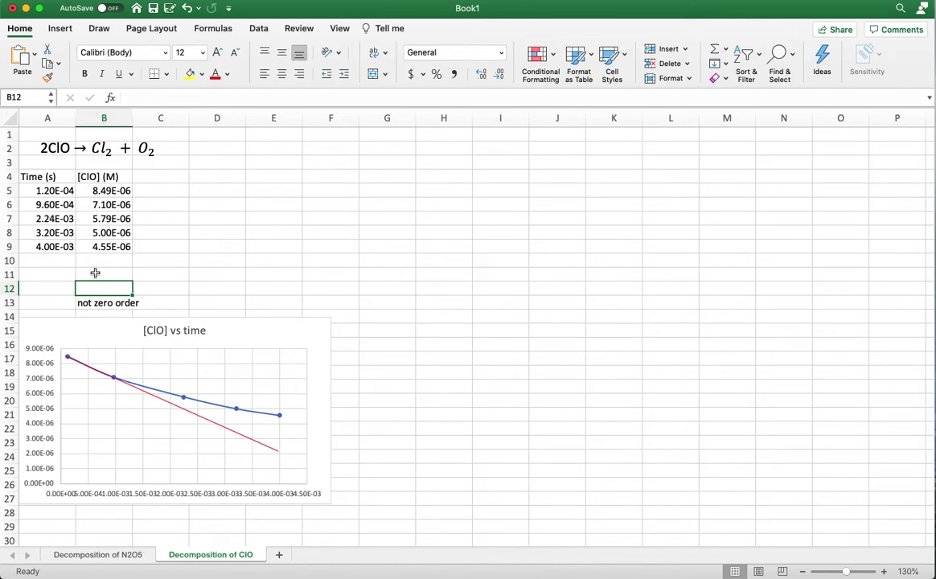
Enter the column header "ln[ClO]" in C4
left_click(157, 177)
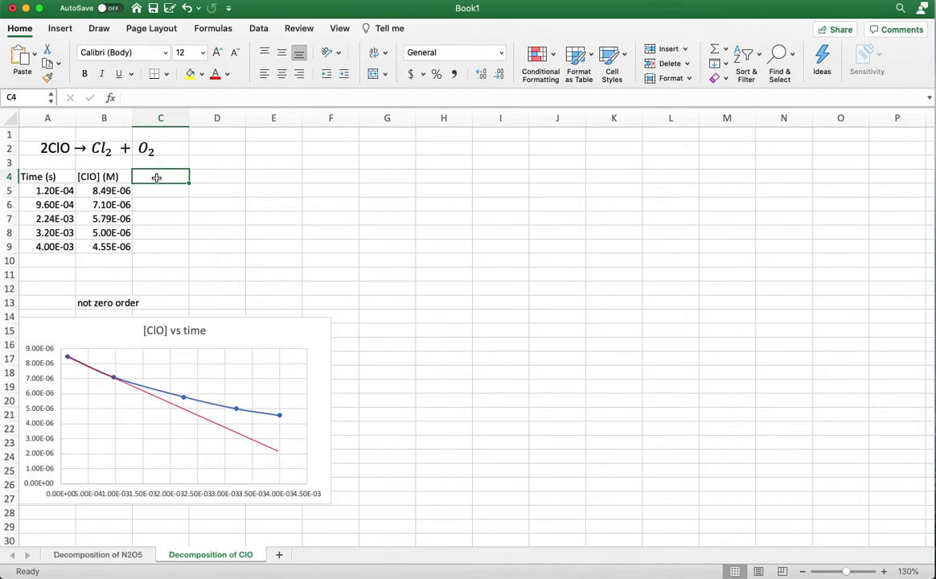
type("ln")
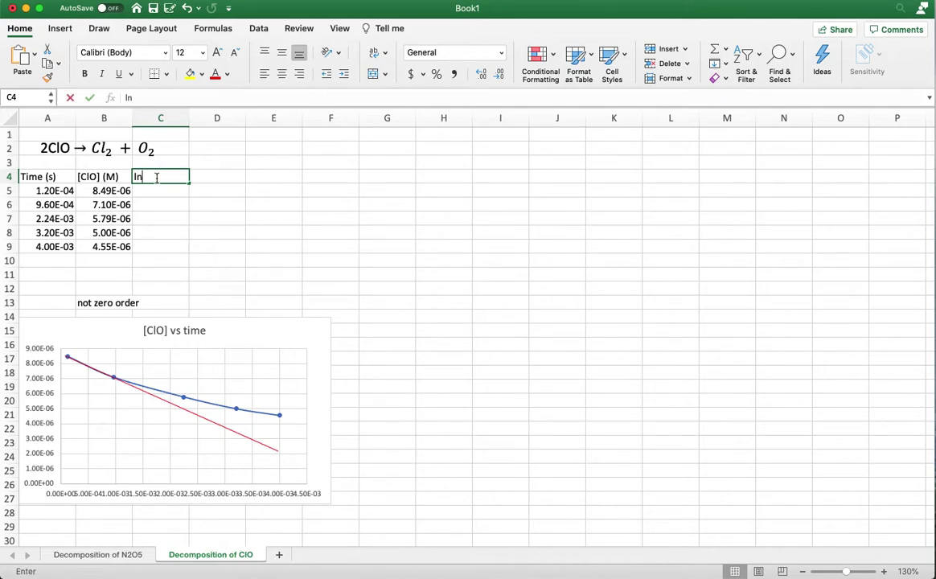
type("[")
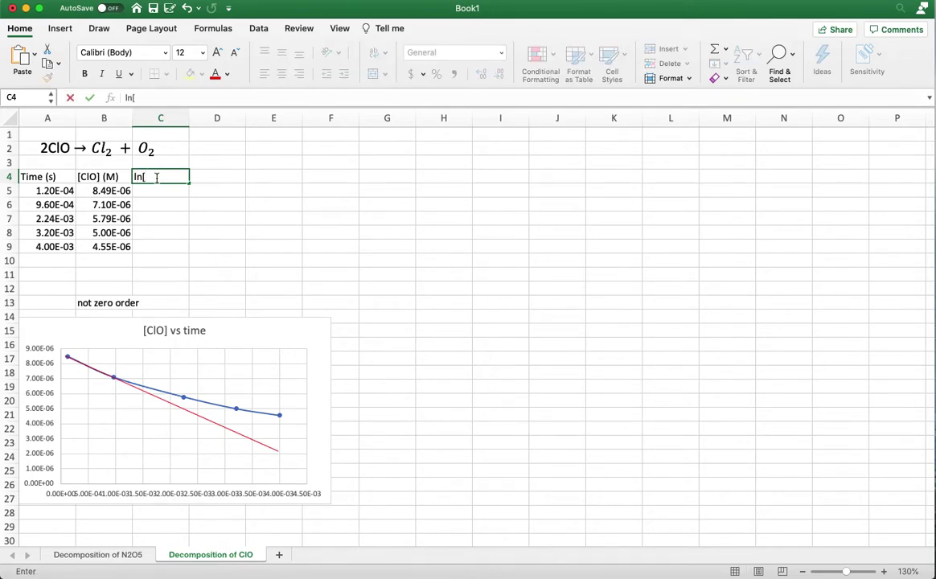
type("ClO]")
key("Return")
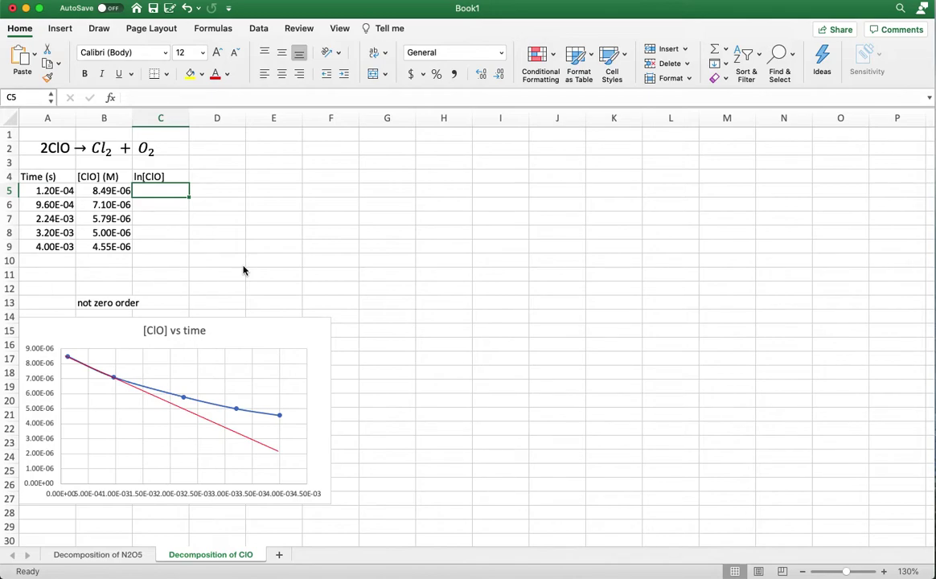
Calculate the natural log of each ClO concentration by entering =LN(B5) in C5 and filling it down to C9
type("=")
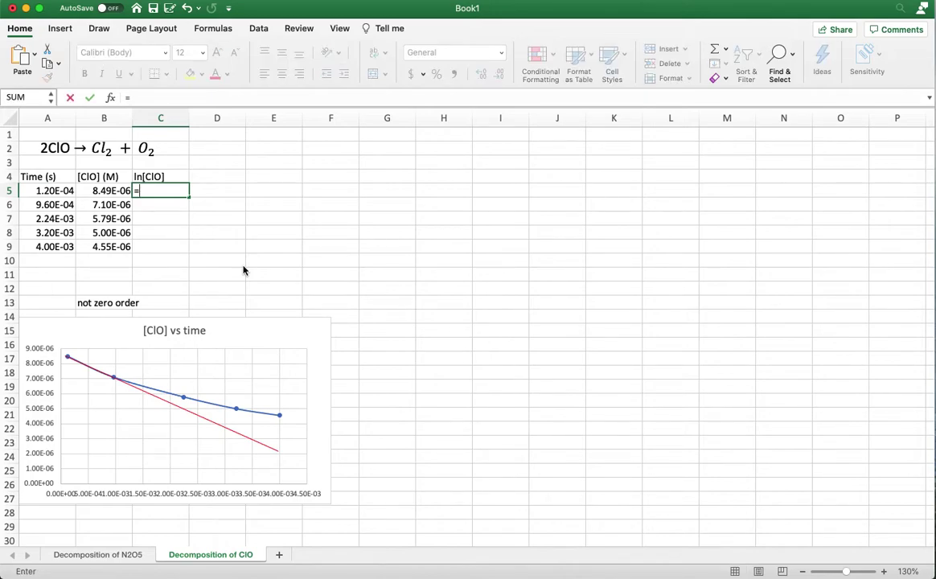
type("ln")
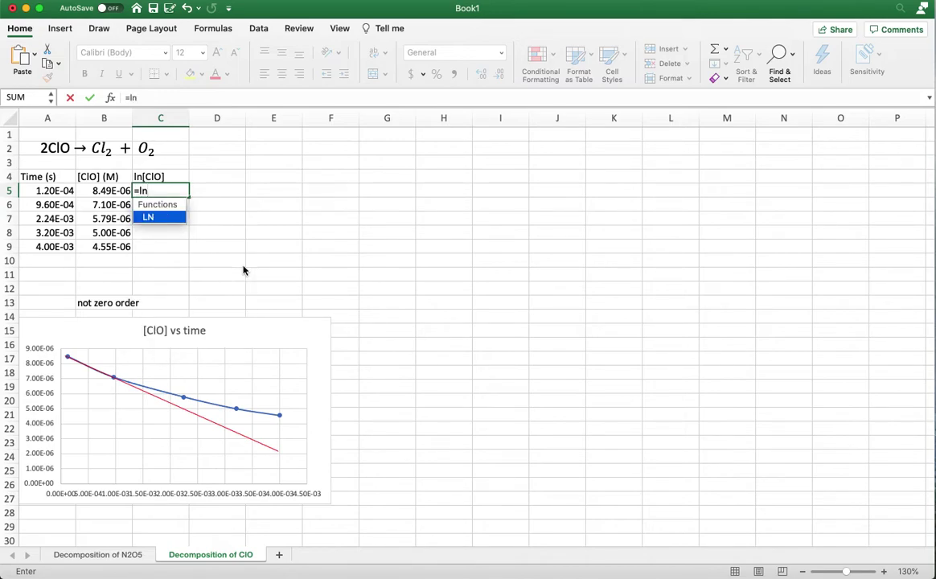
type("(")
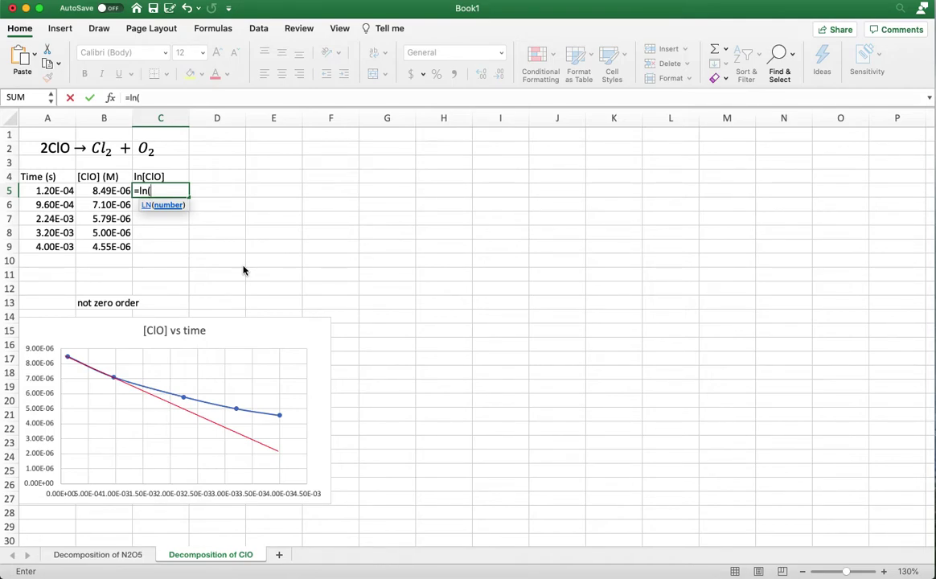
left_click(112, 190)
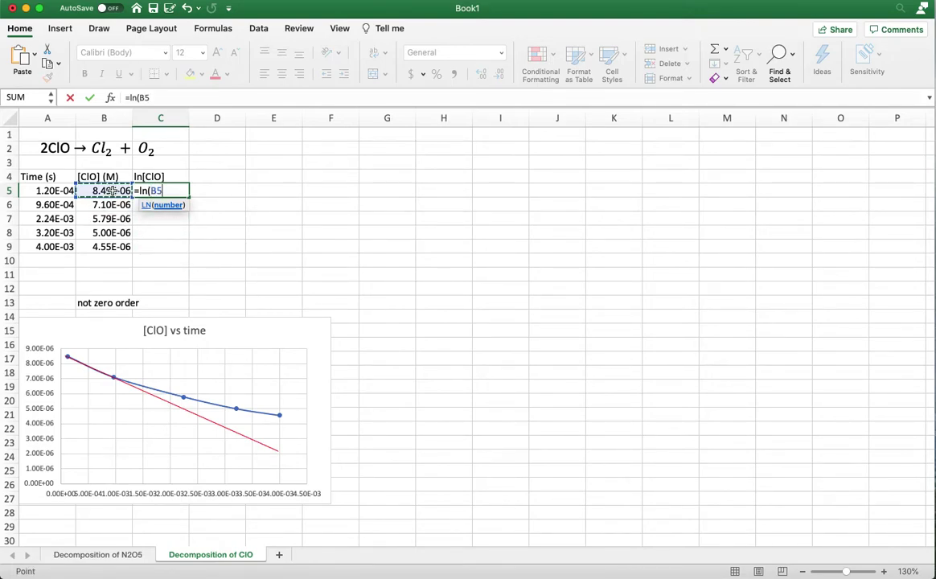
type(")")
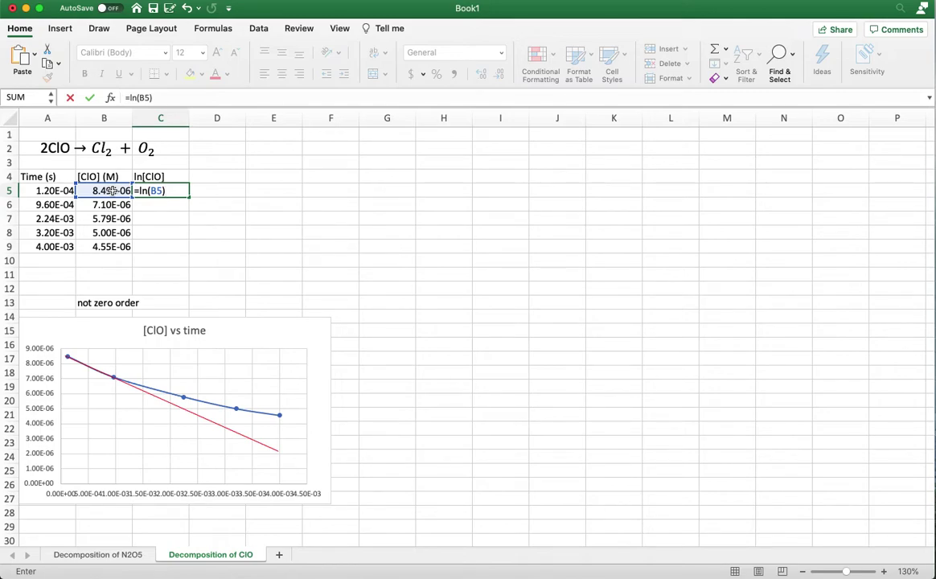
key("Return")
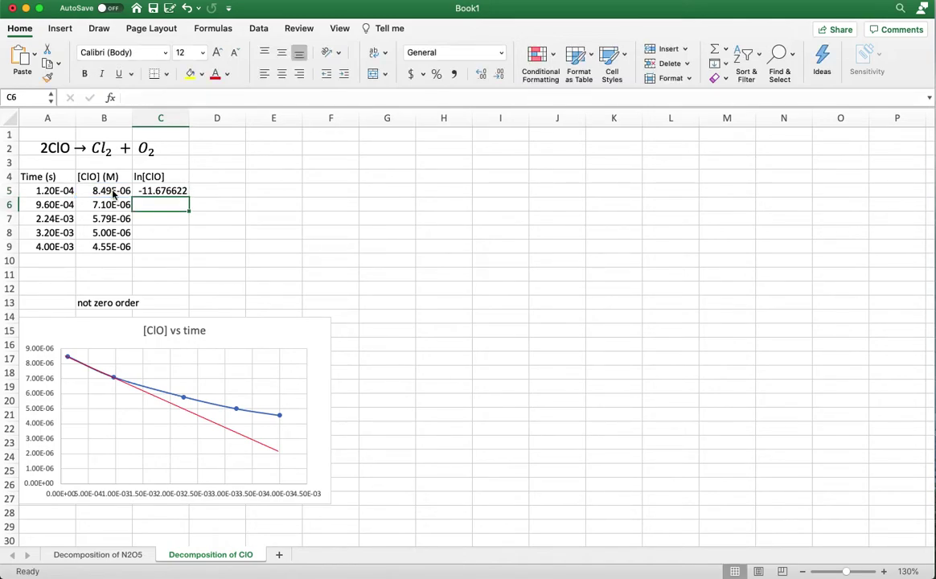
left_click(163, 190)
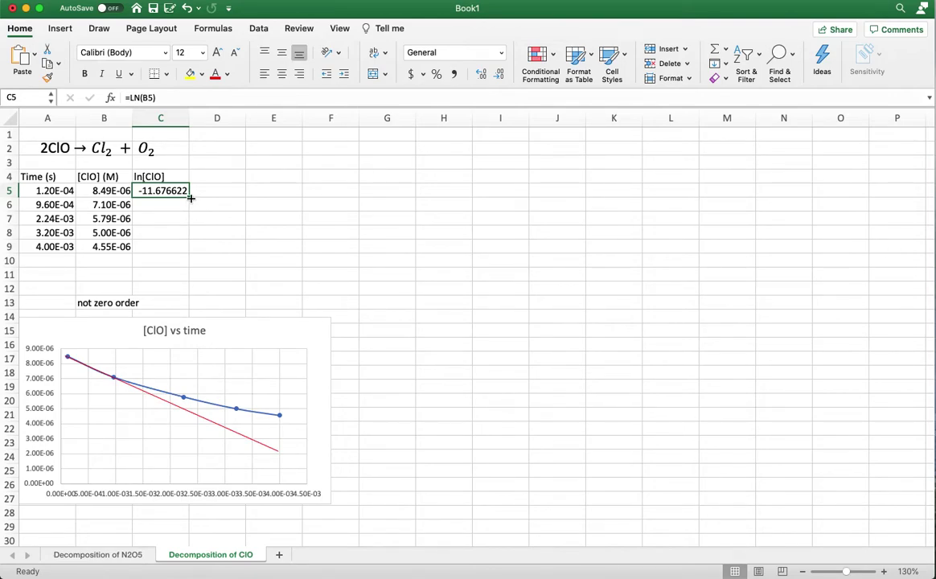
double_click(189, 197)
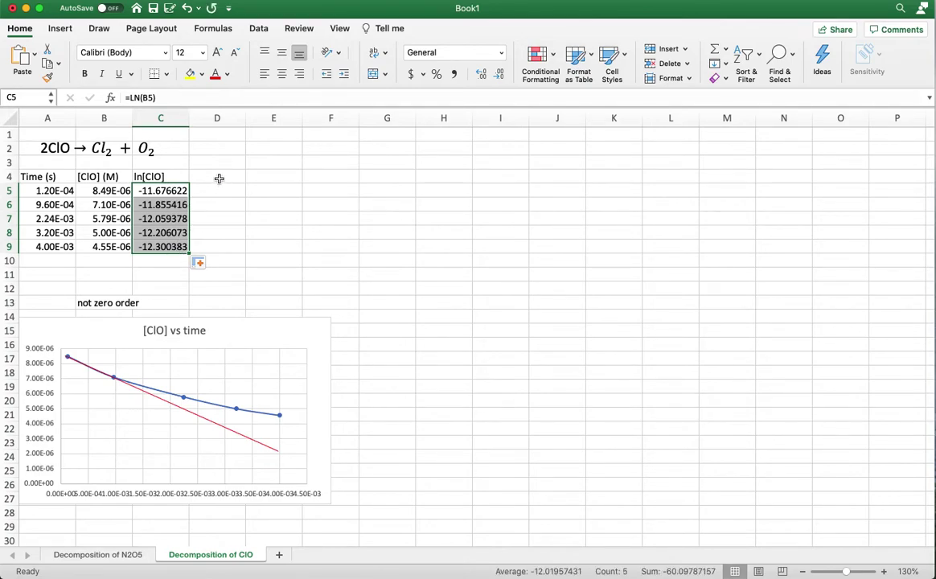
Enter the column header "1/[ClO]" in D4
left_click(221, 180)
type("1/")
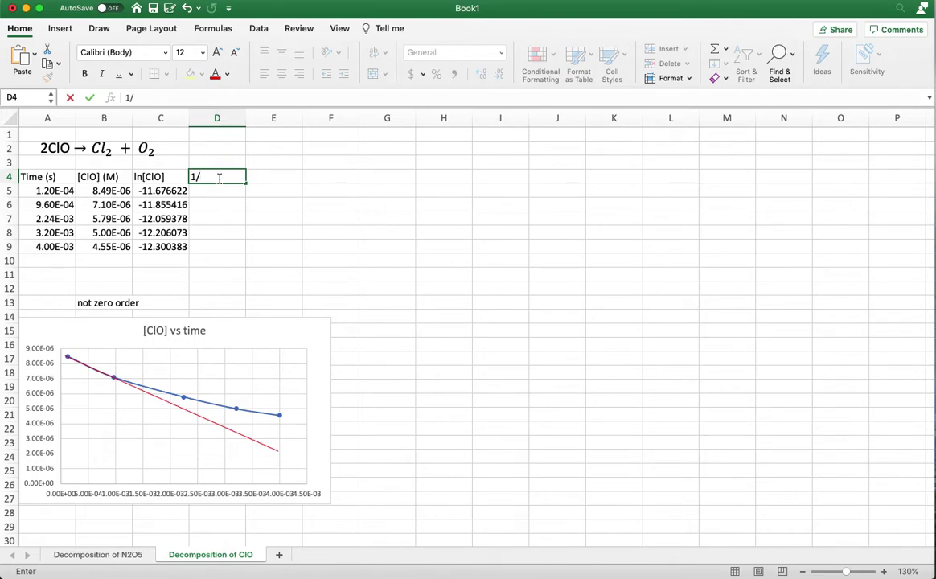
type("[ClO]")
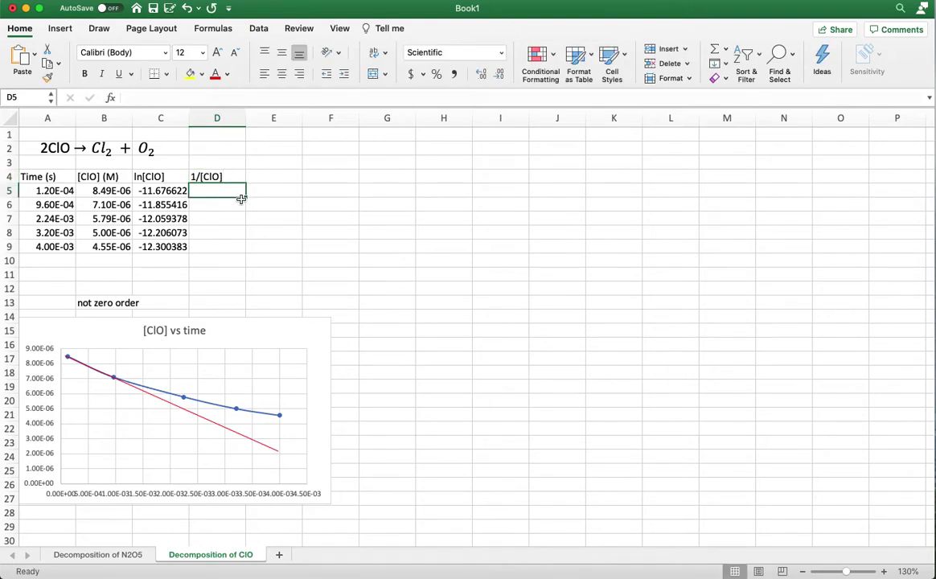
Calculate the reciprocal of each ClO concentration by entering =1/B5 in D5 and filling it down to D9
type("=1/")
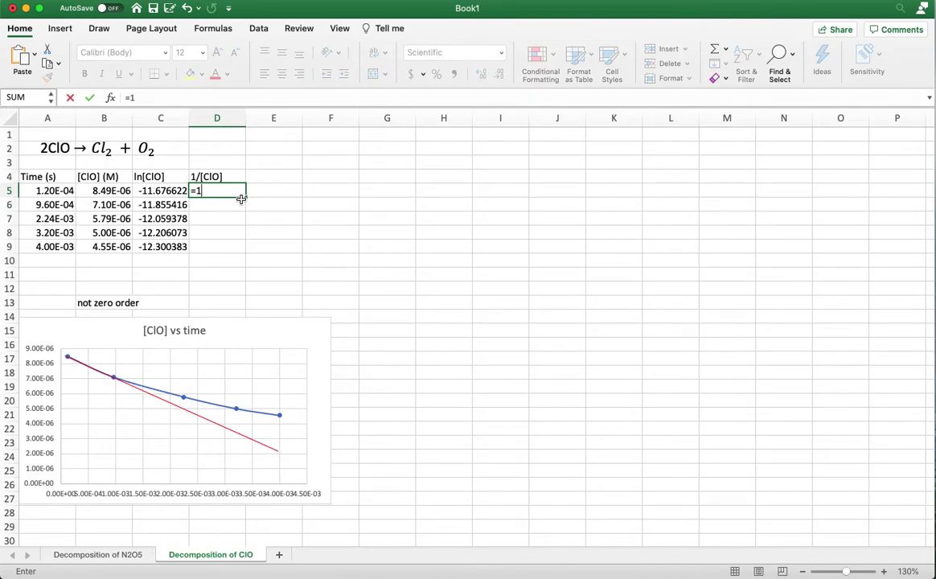
left_click(102, 191)
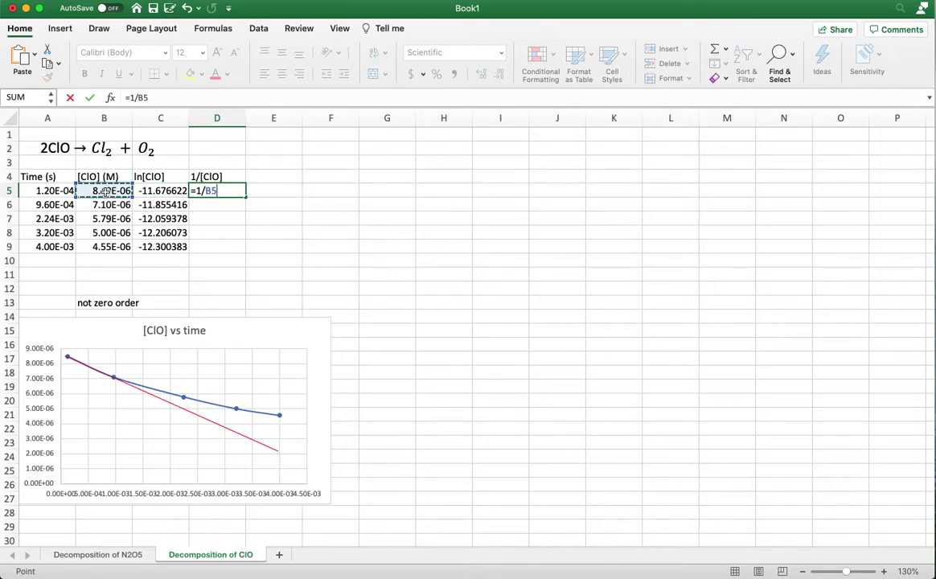
key("Return")
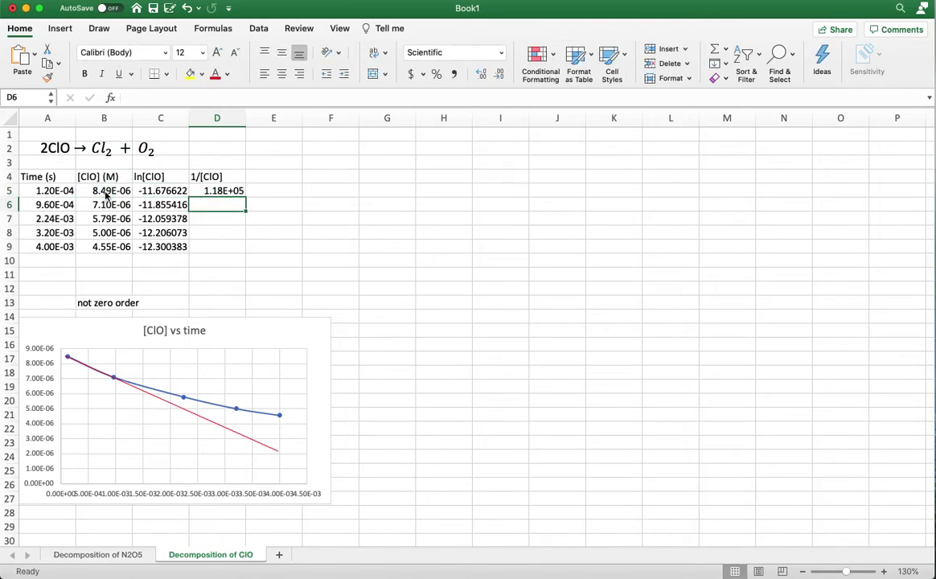
left_click(227, 191)
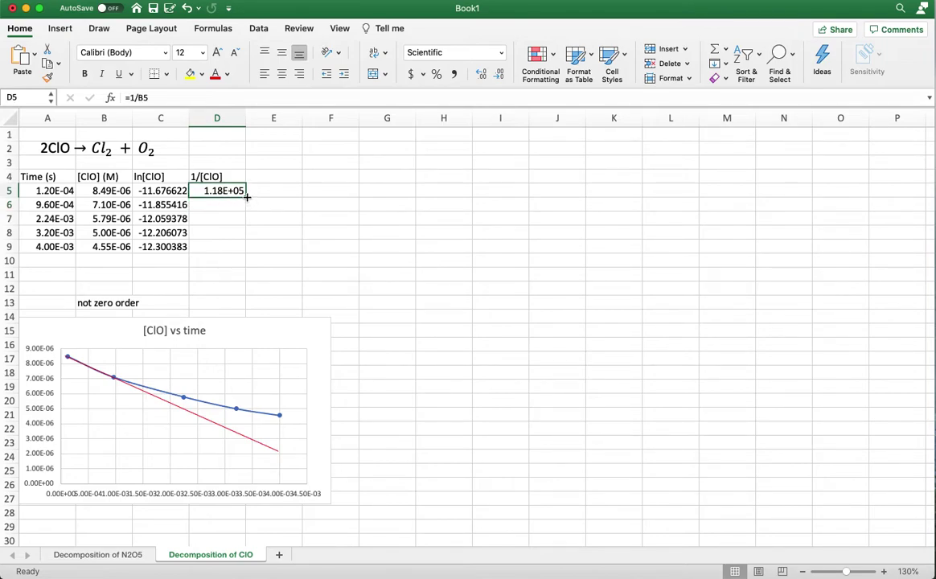
double_click(247, 196)
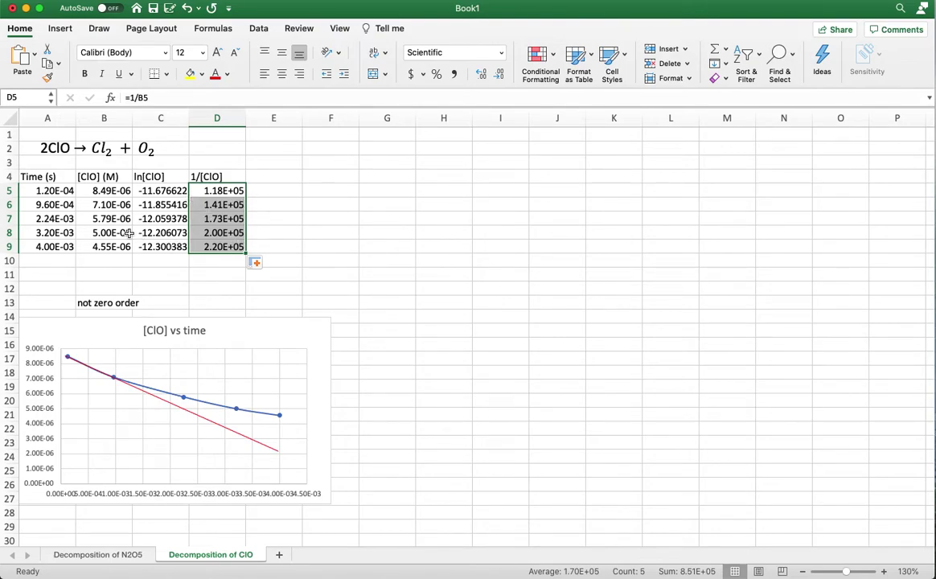
left_click(310, 189)
left_click(254, 175)
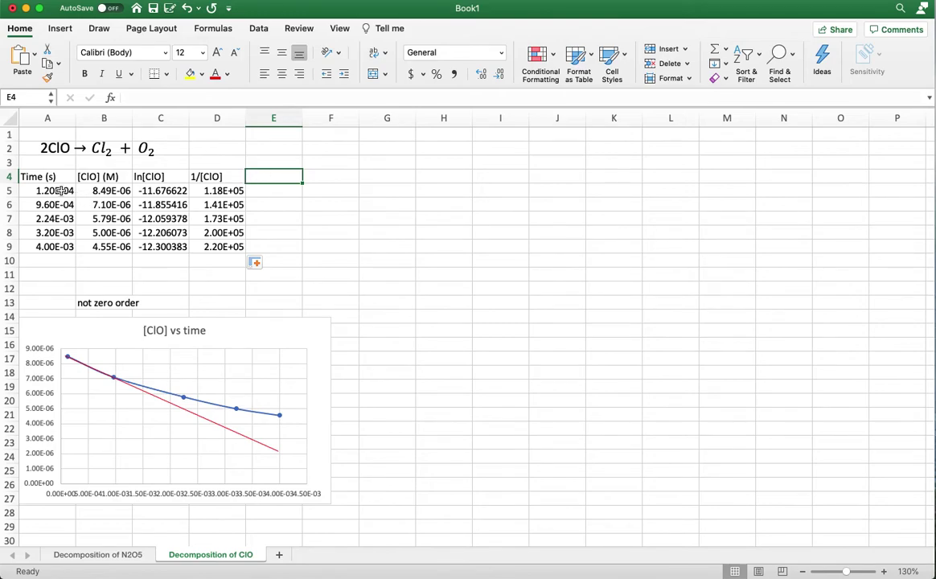
Plot ln[ClO] (C5:C9) against time (A5:A9) as a smooth-line scatter chart with markers and place it directly right of the [ClO] chart
left_click_drag(55, 191, 58, 243)
left_click_drag(161, 191, 161, 251)
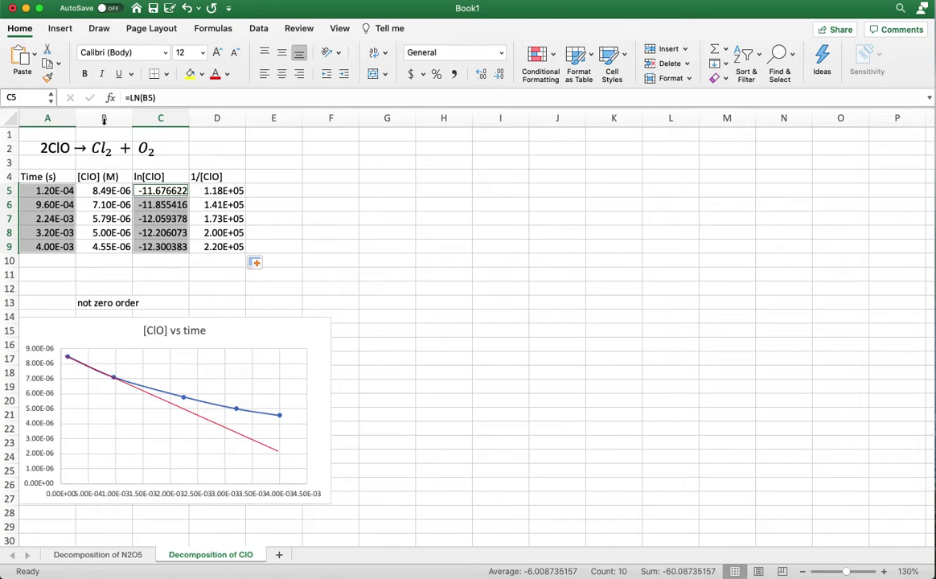
left_click(61, 29)
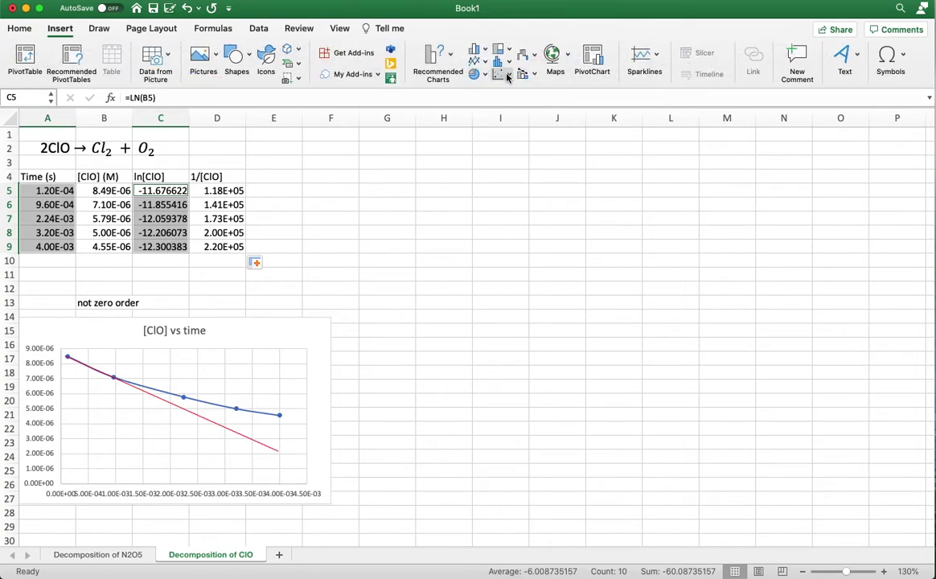
left_click(476, 73)
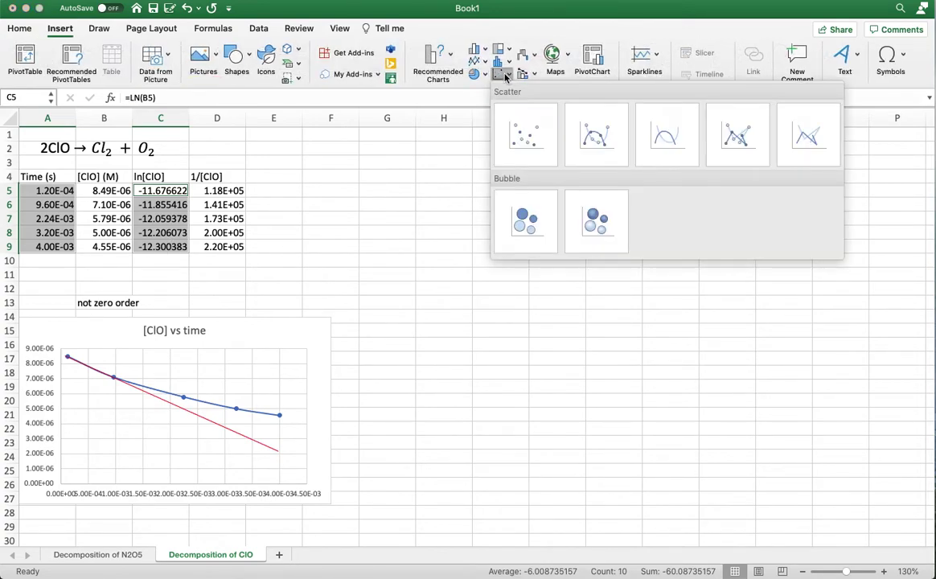
left_click(587, 137)
left_click_drag(573, 268, 581, 340)
Title the natural-log chart "ln[ClO] vs time" and close the title formatting pane
double_click(505, 331)
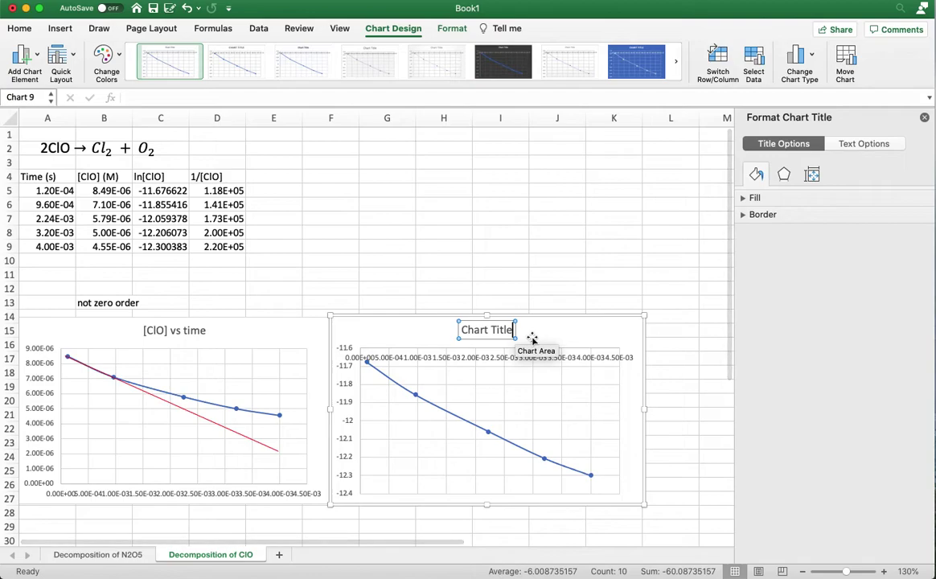
key("BackSpace")
key("BackSpace")
key("BackSpace")
key("BackSpace")
key("BackSpace")
key("BackSpace")
key("BackSpace")
key("BackSpace")
key("BackSpace")
key("BackSpace")
key("BackSpace")
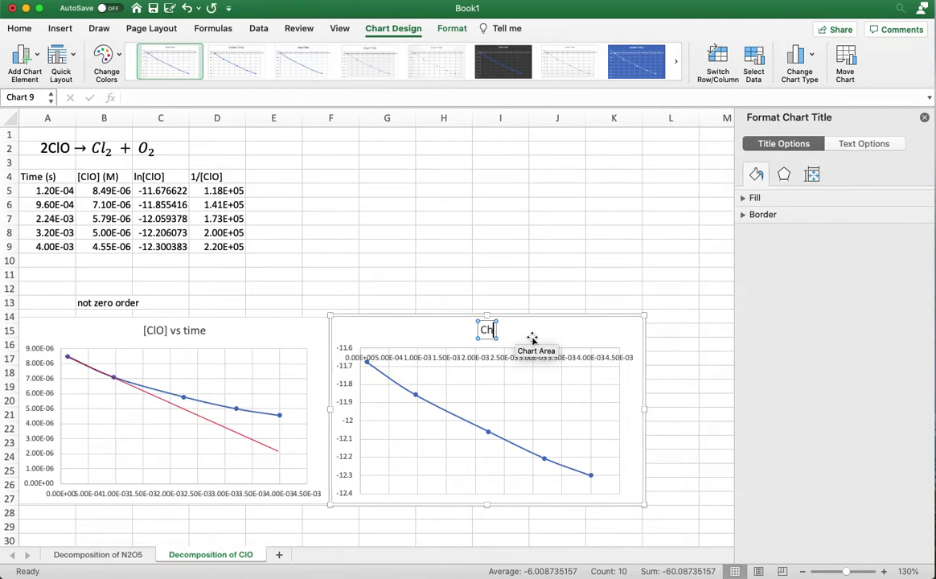
type("ln[ClO] vs time")
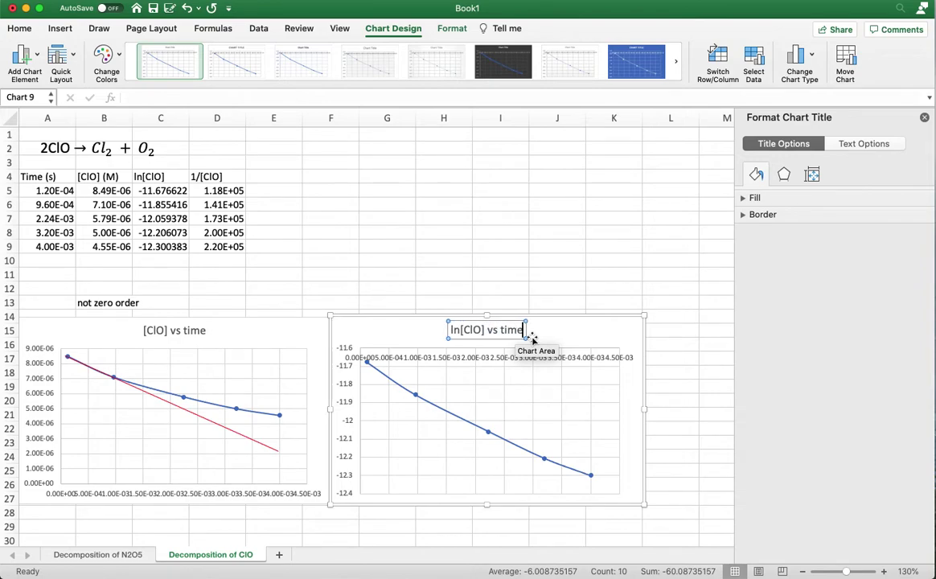
left_click(924, 117)
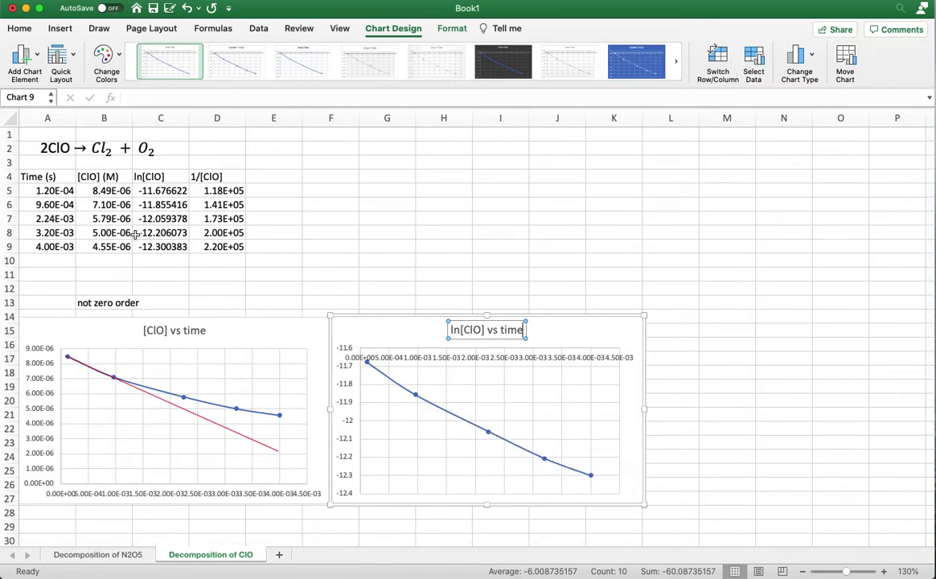
Plot 1/[ClO] (D5:D9) against time (A5:A9) as a smooth-line scatter chart with markers and place it right of the ln[ClO] chart
left_click_drag(53, 191, 58, 246)
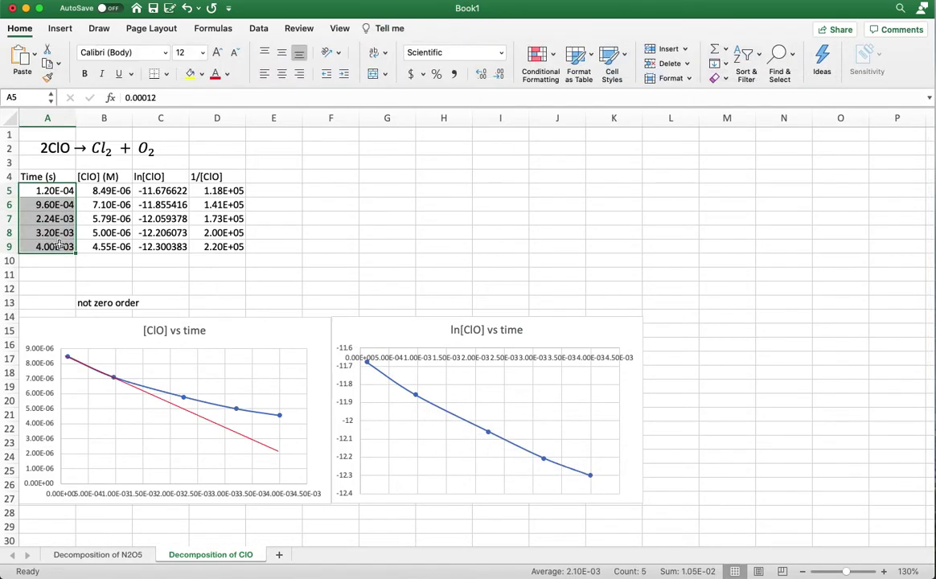
left_click_drag(203, 190, 220, 249)
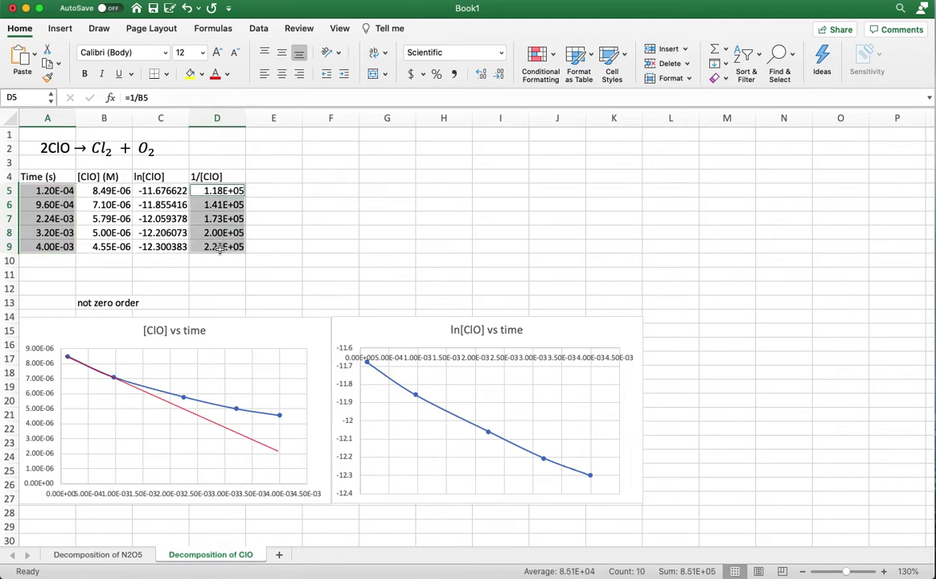
left_click(60, 29)
left_click(475, 62)
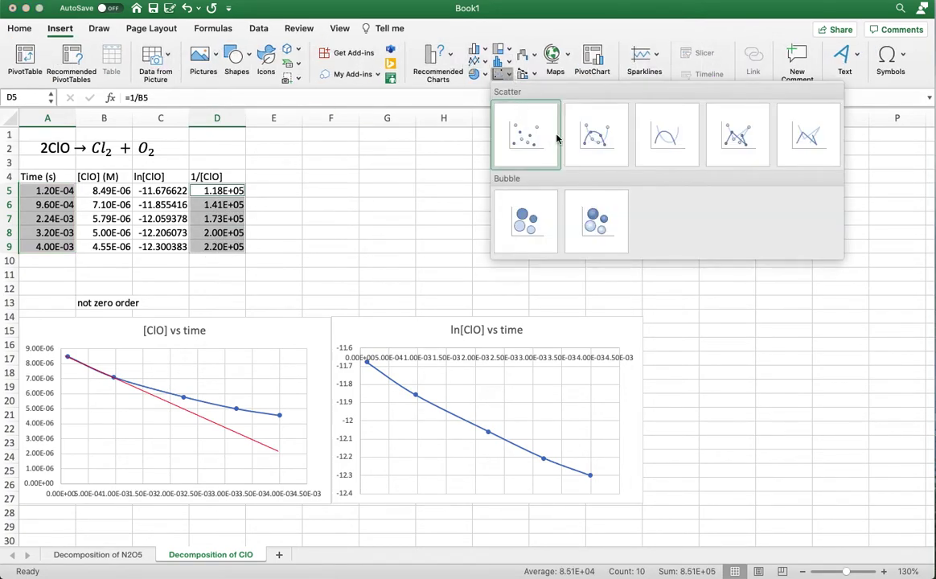
left_click(564, 135)
left_click_drag(579, 268, 893, 342)
Title the reciprocal concentration chart "1/[ClO] vs time"
left_click(820, 338)
double_click(820, 338)
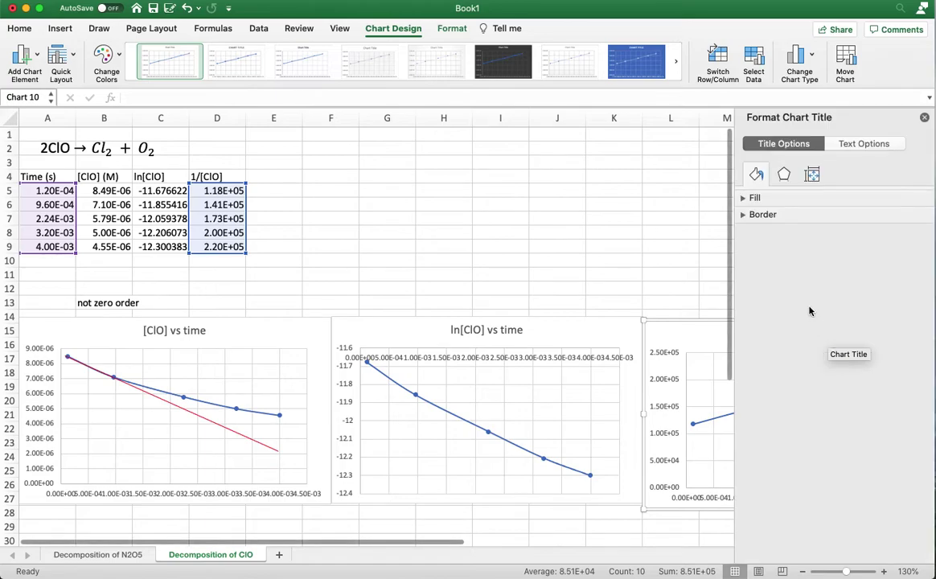
left_click(804, 334)
left_click(823, 335)
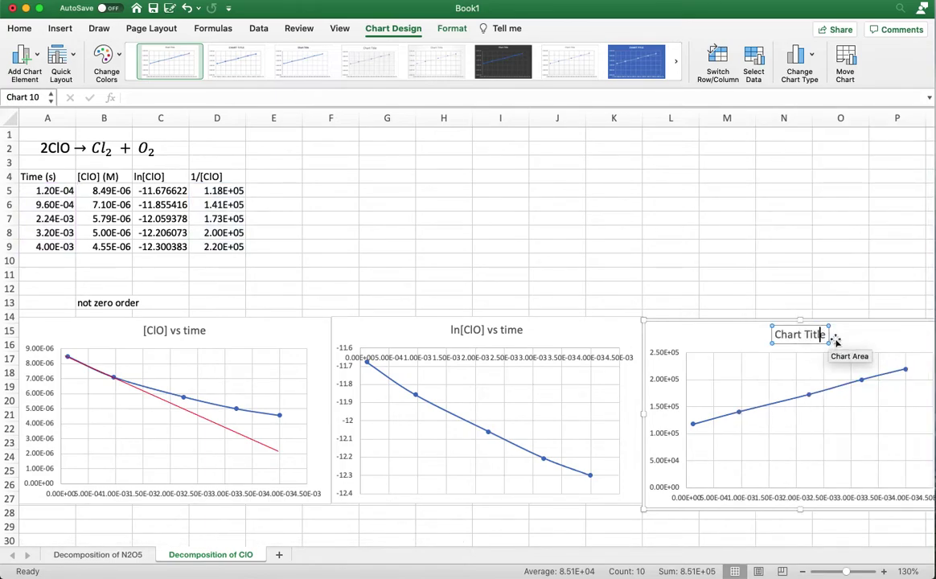
key("BackSpace")
key("BackSpace")
key("BackSpace")
key("BackSpace")
key("BackSpace")
key("BackSpace")
key("BackSpace")
key("BackSpace")
key("BackSpace")
key("BackSpace")
key("BackSpace")
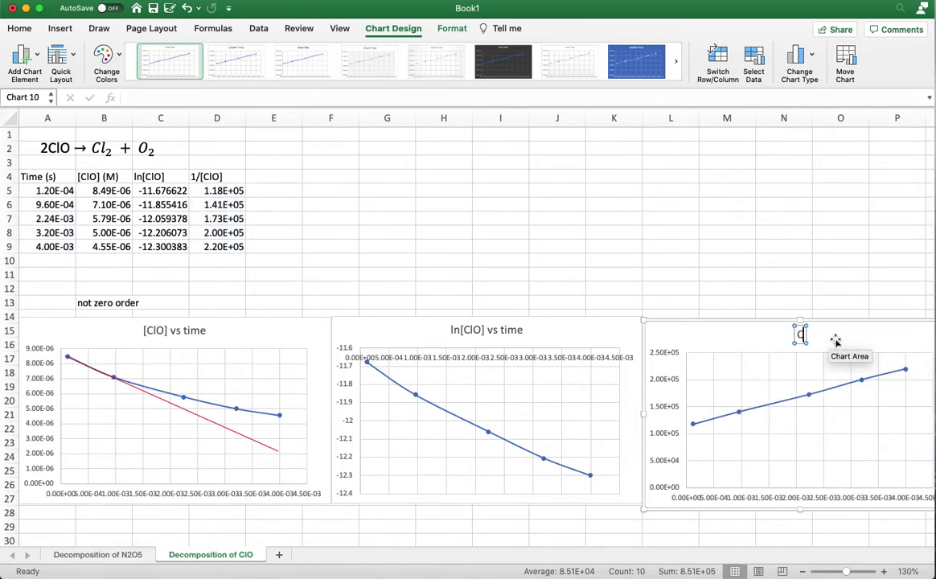
type("1/[Cl")
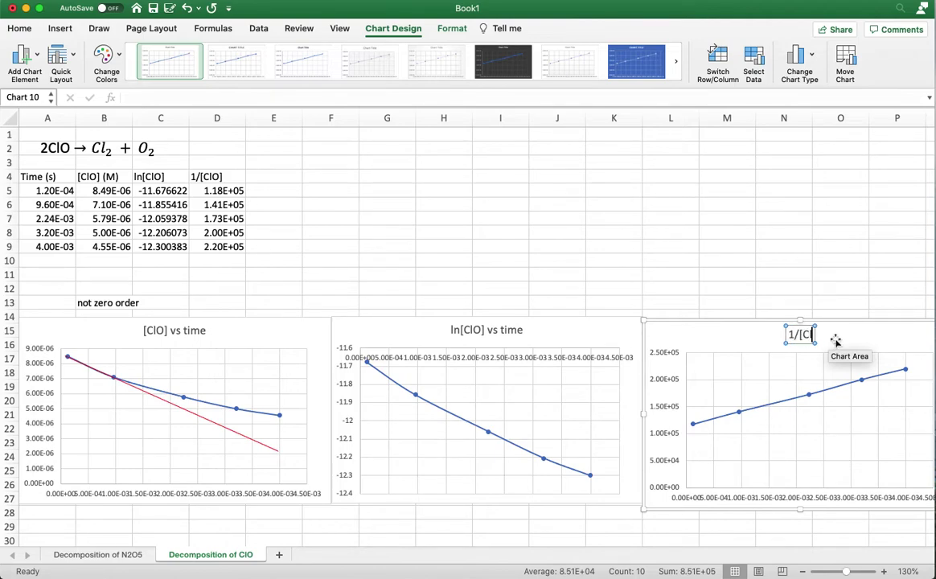
type("O] vs time")
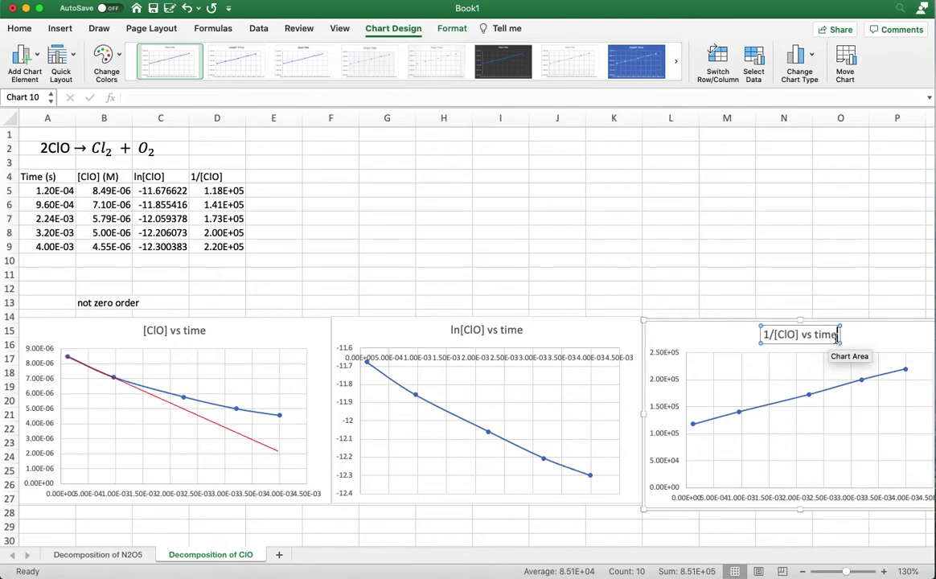
left_click(262, 161)
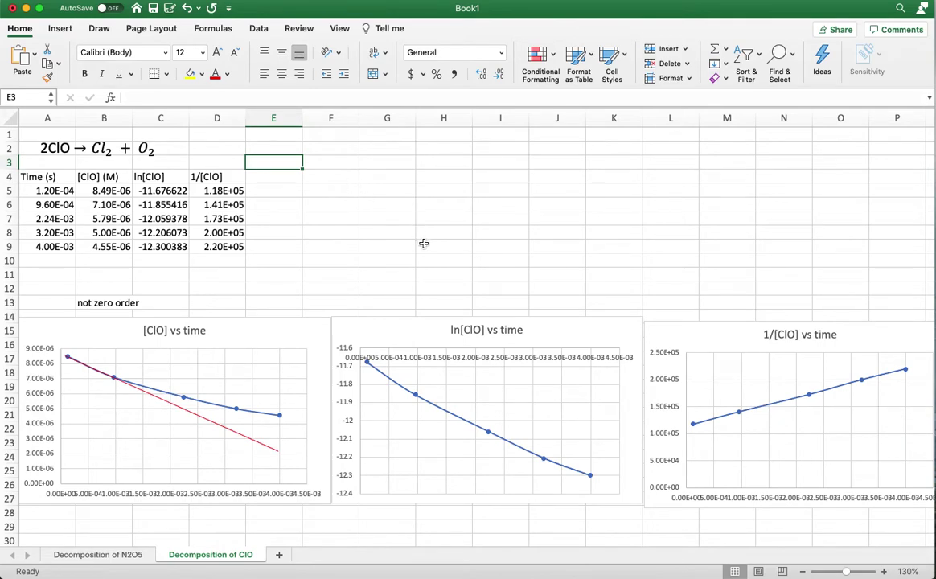
Draw a straight red line about 3.12" wide and 2.05" high on the ln[ClO] chart, running through its first two data points
left_click(59, 28)
left_click(507, 74)
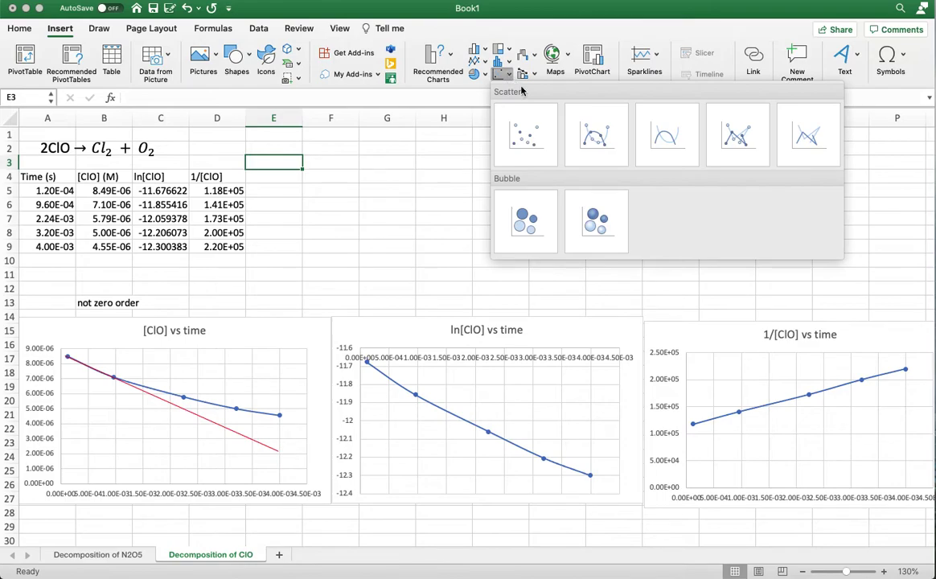
left_click(455, 39)
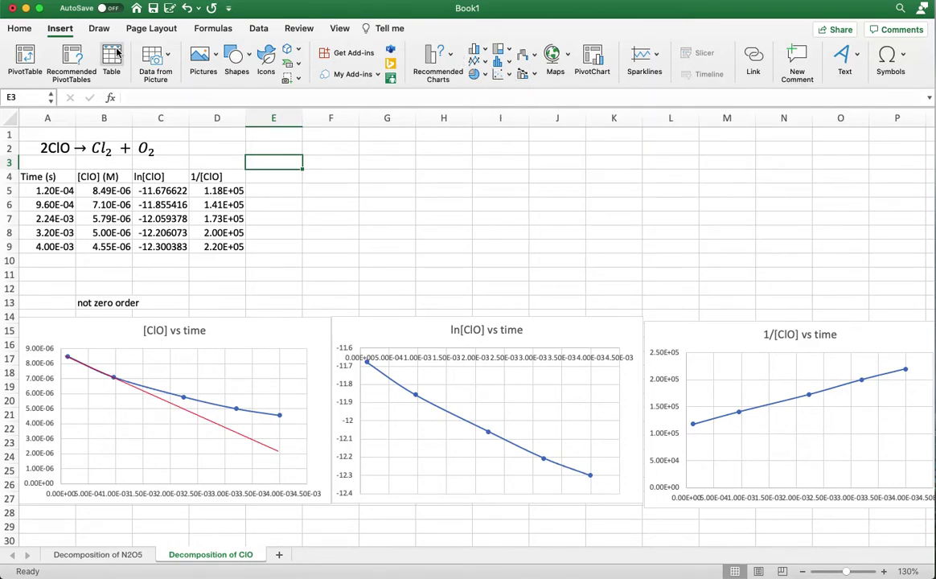
left_click(249, 56)
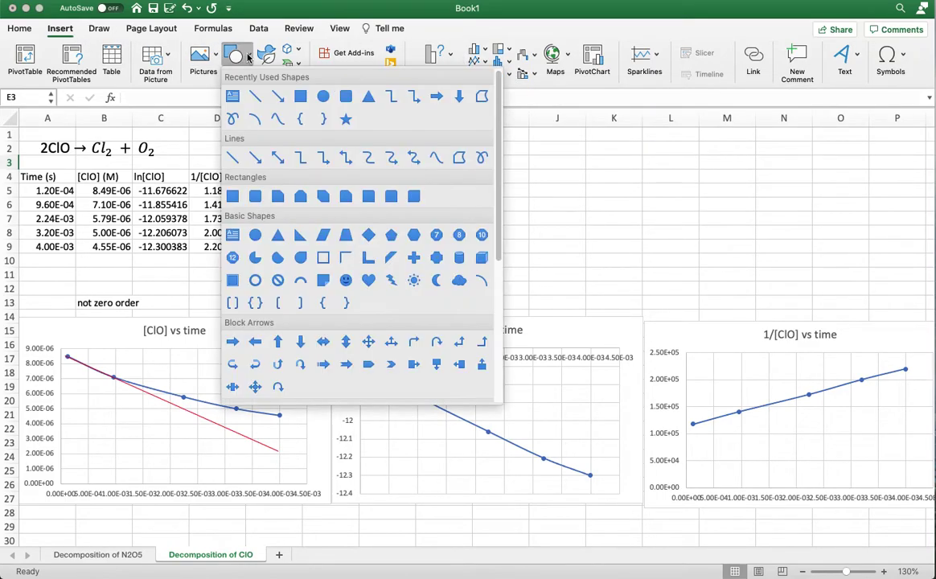
left_click(212, 145)
left_click_drag(366, 384, 561, 493)
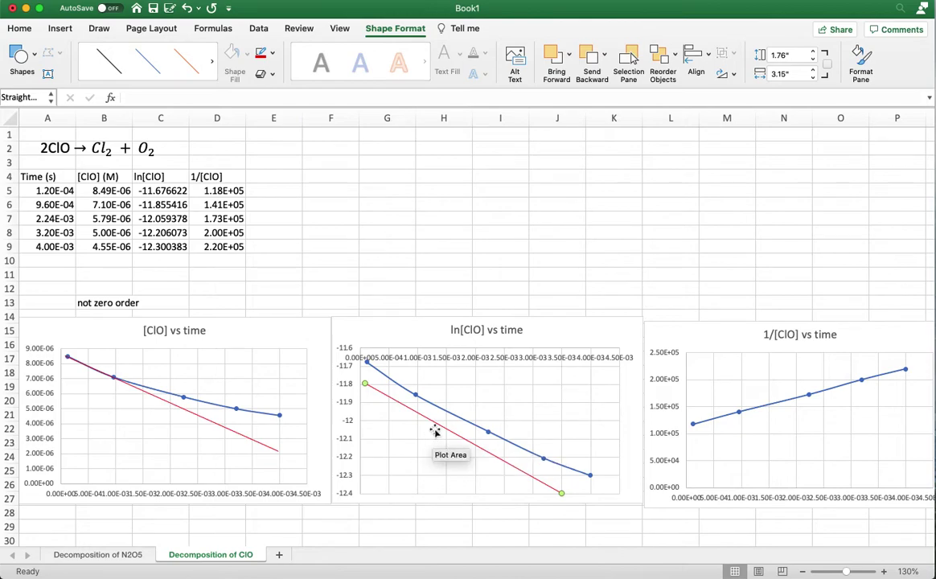
left_click_drag(434, 423, 436, 403)
left_click_drag(560, 472, 559, 488)
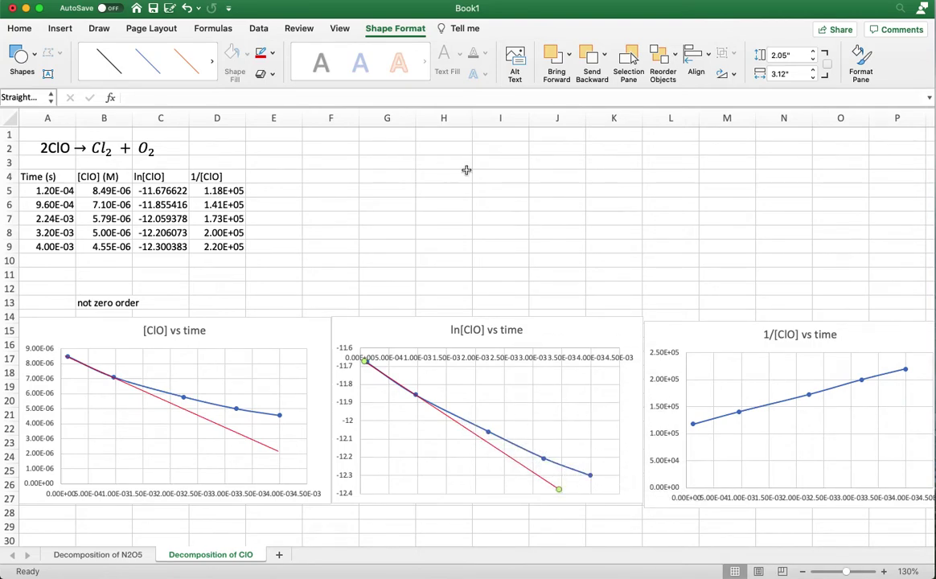
Draw a straight red line about 3.7" wide and 0.95" high on the 1/[ClO] chart, aligned with its data points
left_click(709, 447)
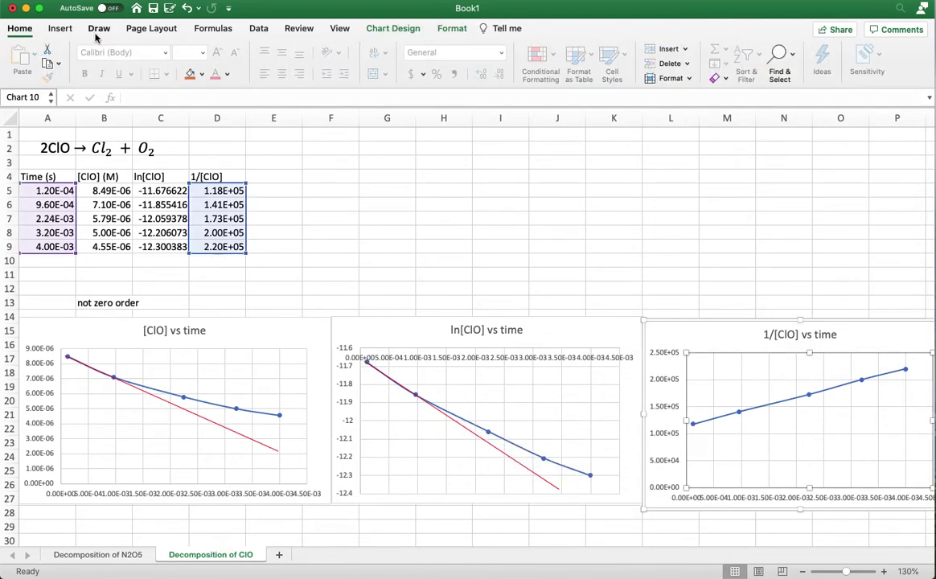
left_click(726, 338)
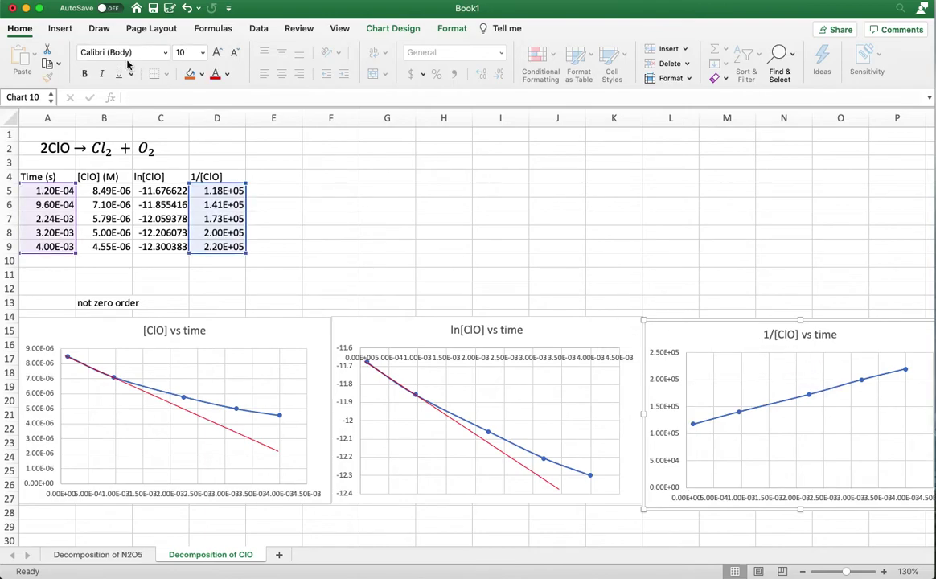
left_click(60, 28)
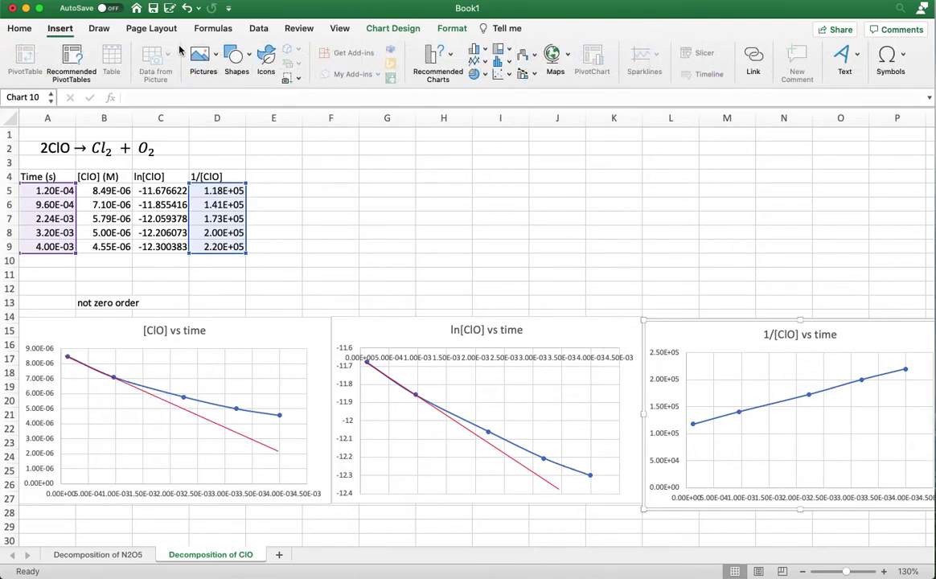
left_click(248, 58)
left_click(252, 94)
left_click_drag(706, 448, 921, 385)
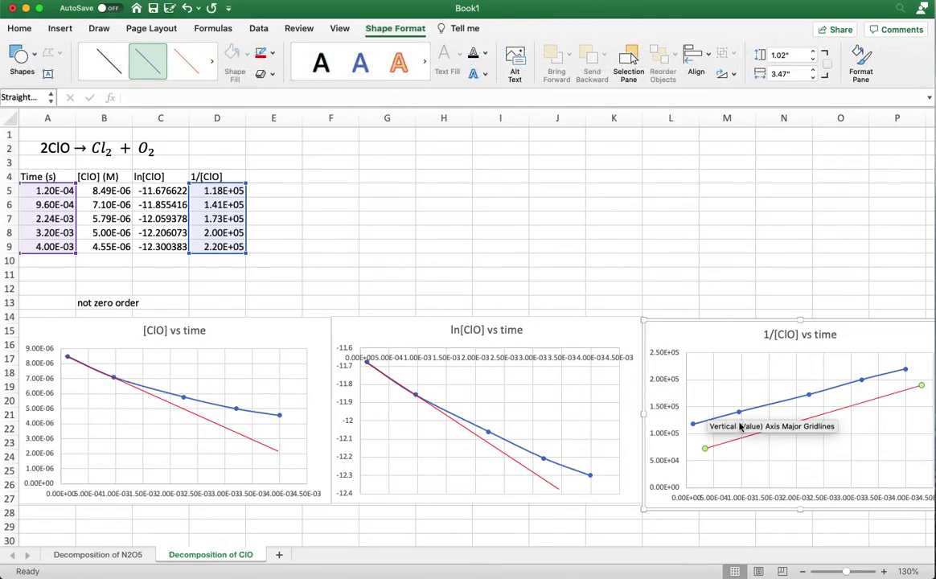
left_click_drag(801, 420, 788, 395)
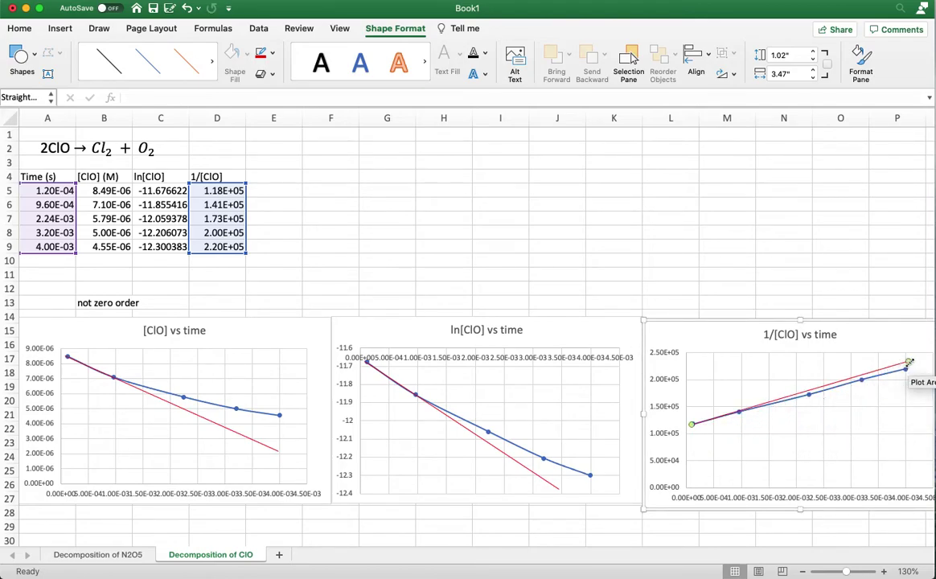
left_click_drag(910, 364, 921, 366)
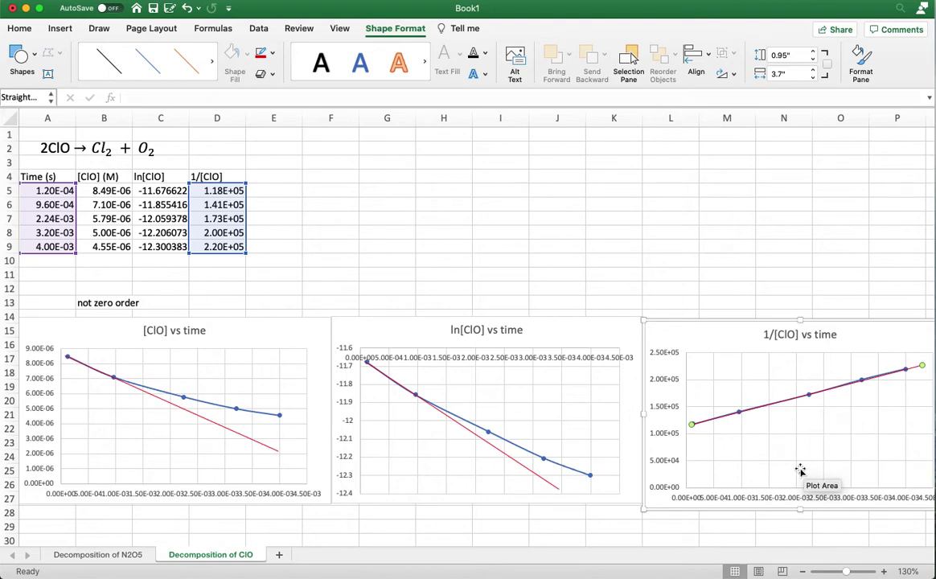
Label the 1/[ClO] chart by entering "Yes! Second Order Reaction" in cell M12
left_click(731, 289)
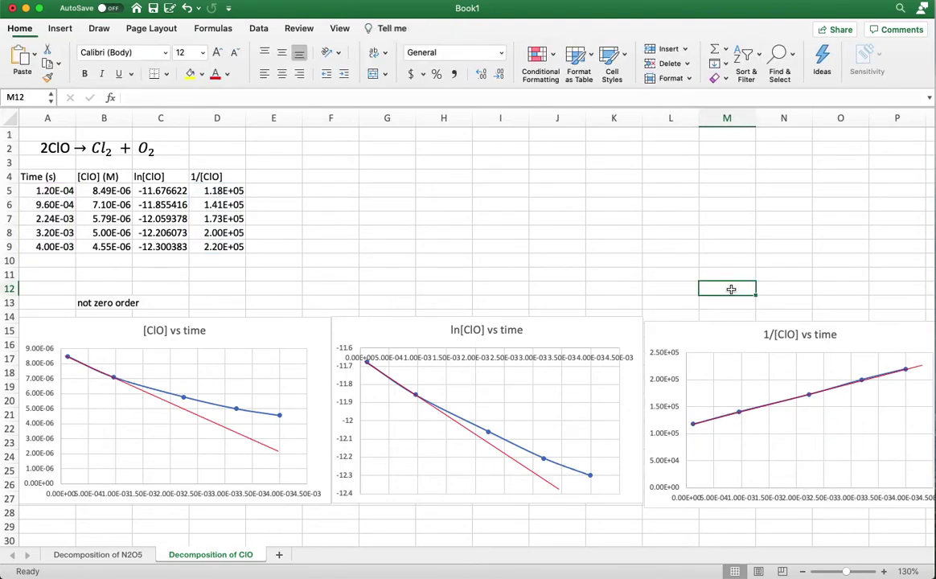
type("Yes! Second")
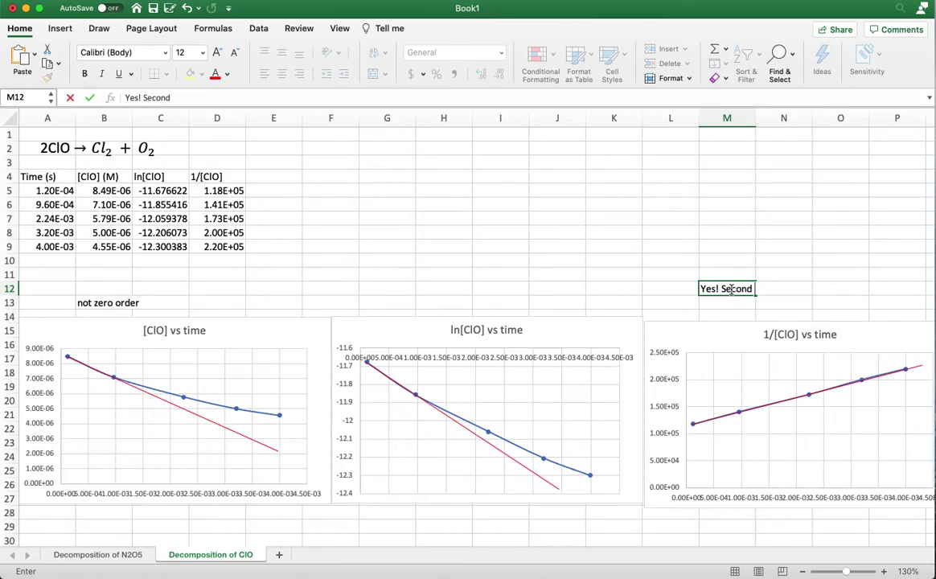
type(" Order Reaction")
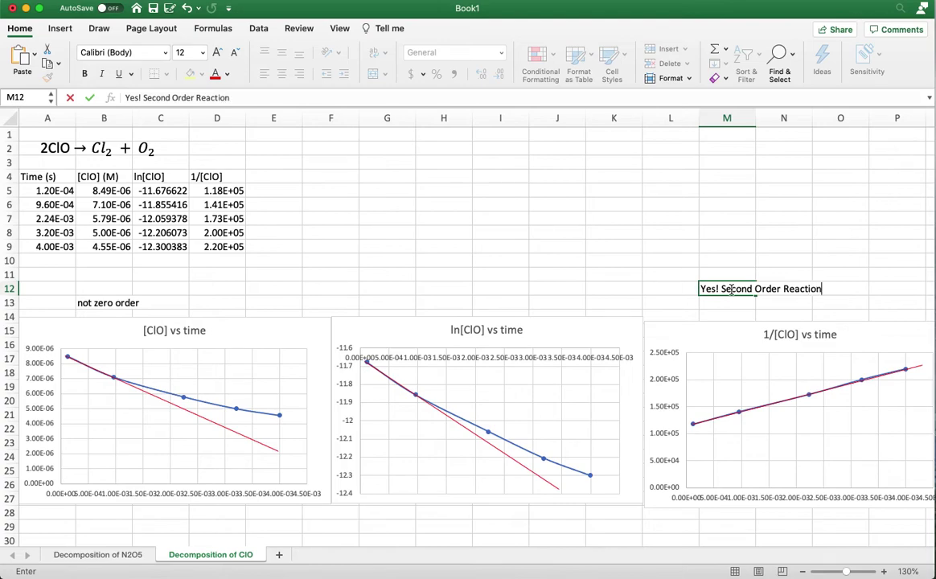
Label the ln[ClO] chart by entering "not first order" in cell H12
left_click(433, 288)
type("not first order")
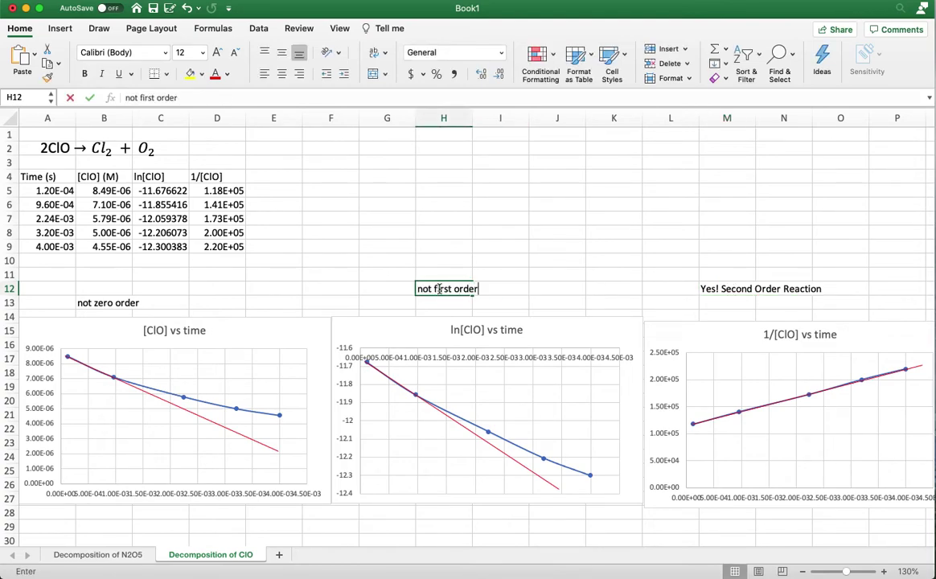
left_click(567, 288)
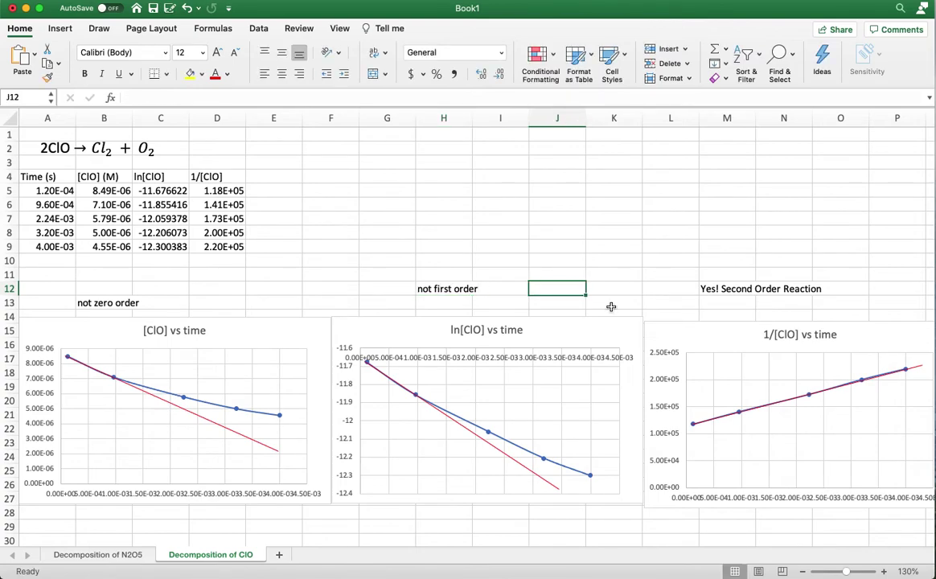
Change the font color of the second-order label in cell M12 to red
left_click(732, 288)
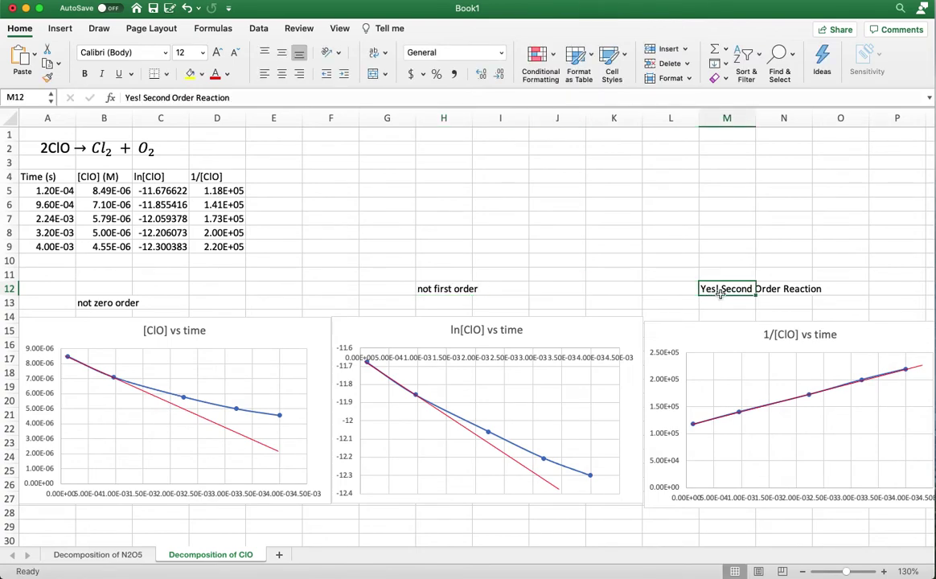
left_click(213, 74)
left_click(650, 263)
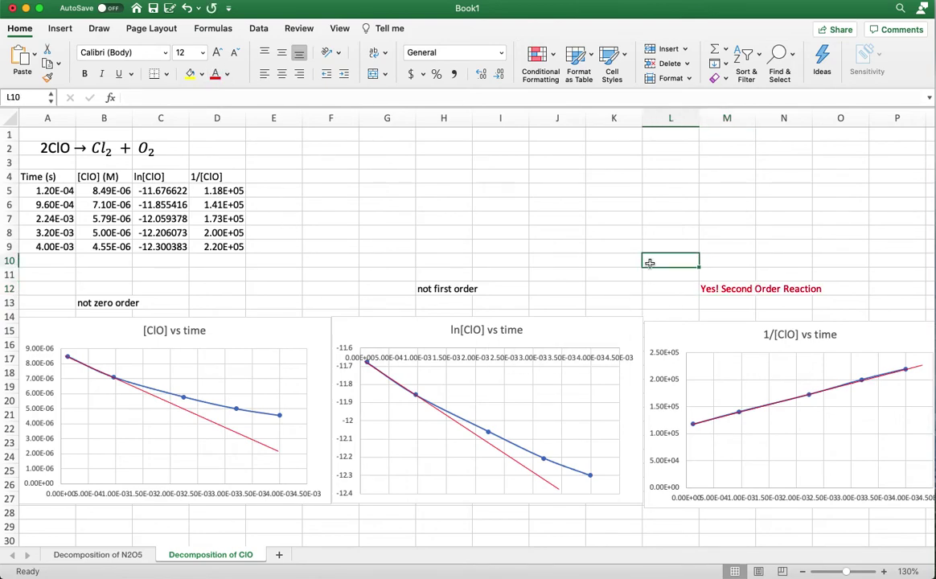